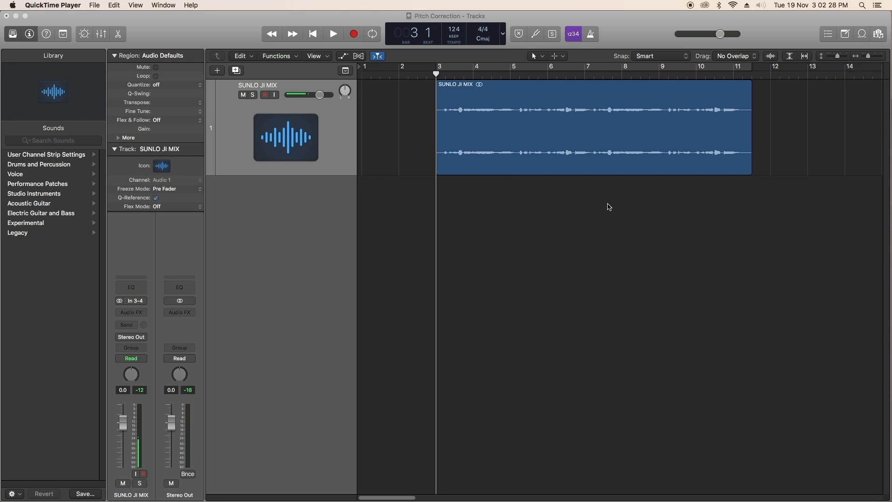
Set the cycle range to the length of the SUNLO JI MIX region and create a marker at bar 3
click(575, 273)
click(575, 271)
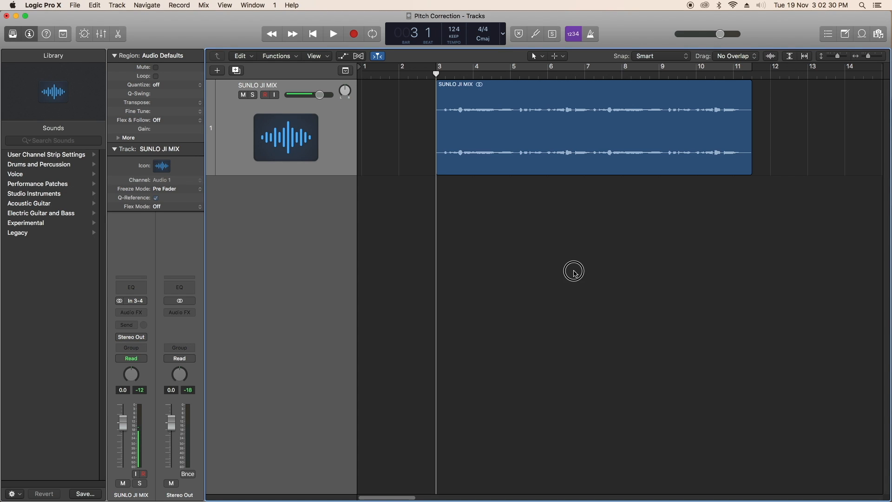
click(556, 262)
mouse_move(437, 74)
mouse_down()
mouse_move(634, 93)
mouse_move(735, 130)
mouse_move(725, 145)
mouse_move(490, 162)
mouse_move(436, 144)
mouse_up()
key(super+u)
key(alt+apostrophe)
key(Return)
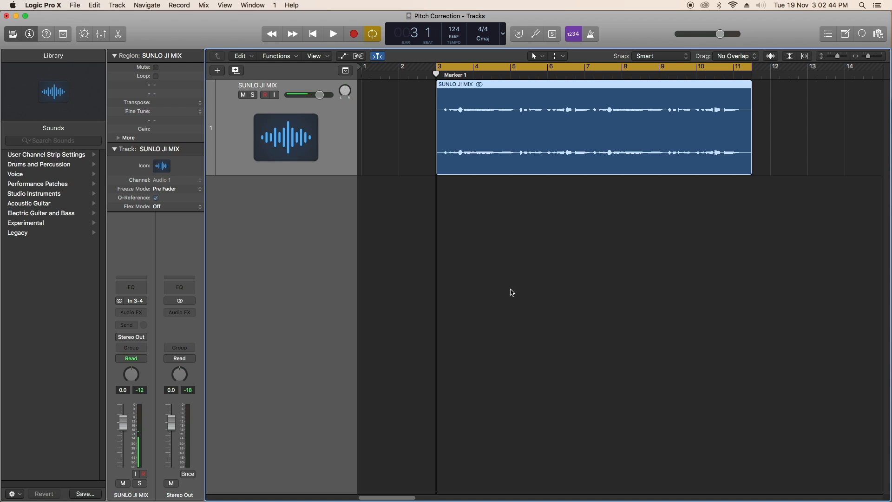
click(580, 281)
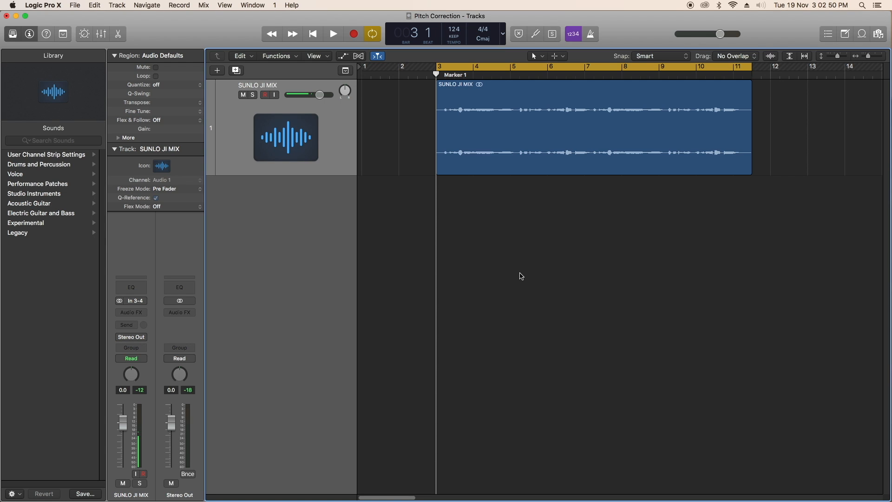
Play the SUNLO JI MIX region while raising its track volume to 0.7 dB, and return the playhead to bar 3
click(500, 266)
key(space)
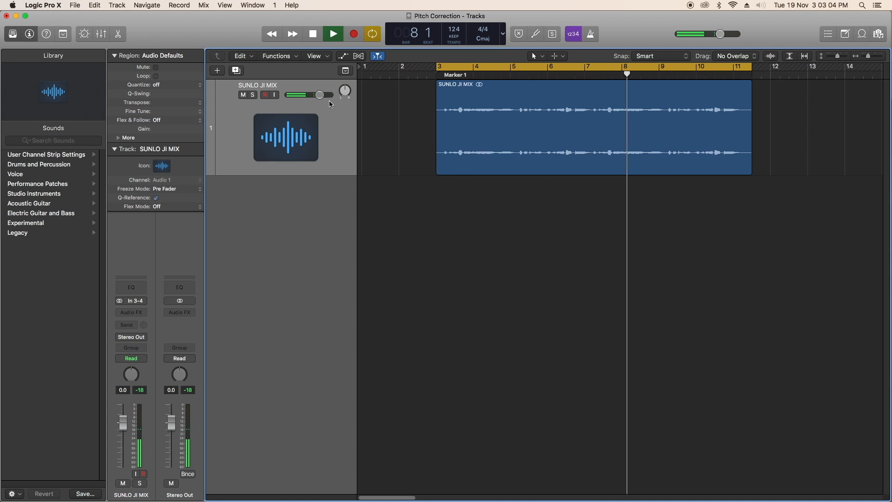
drag(320, 94, 321, 95)
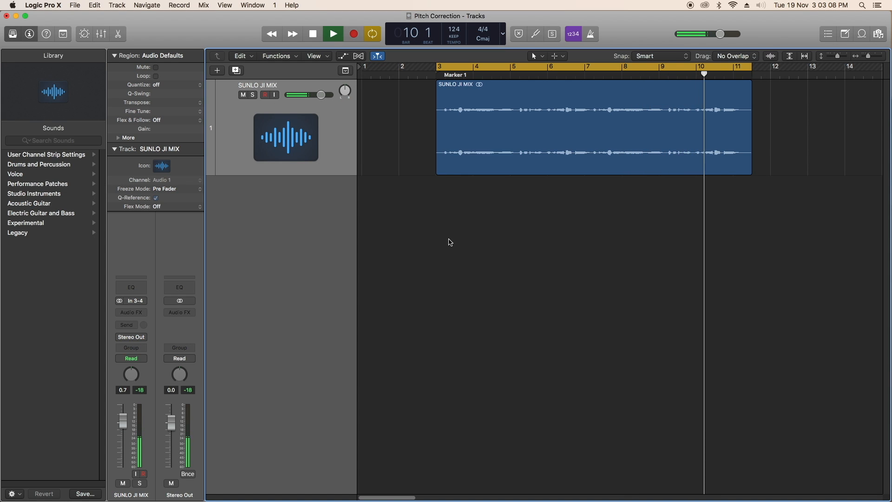
key(space)
click(455, 74)
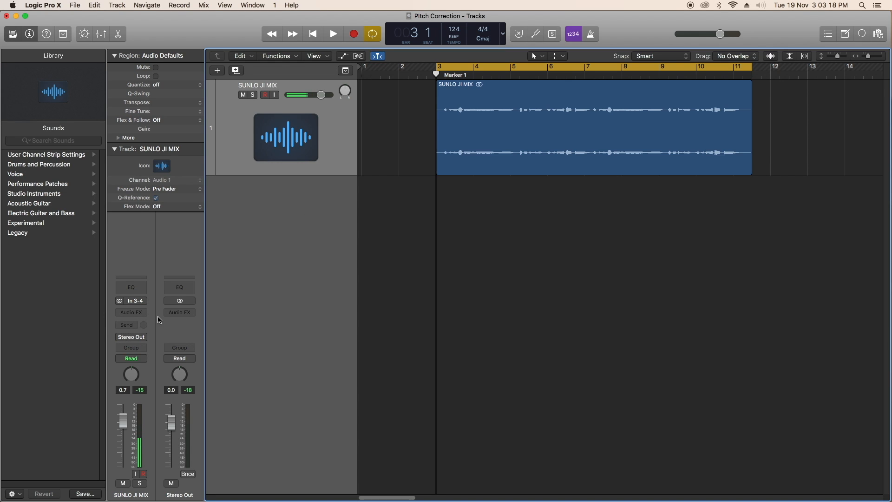
Add a new software instrument track below the SUNLO JI MIX track
click(233, 161)
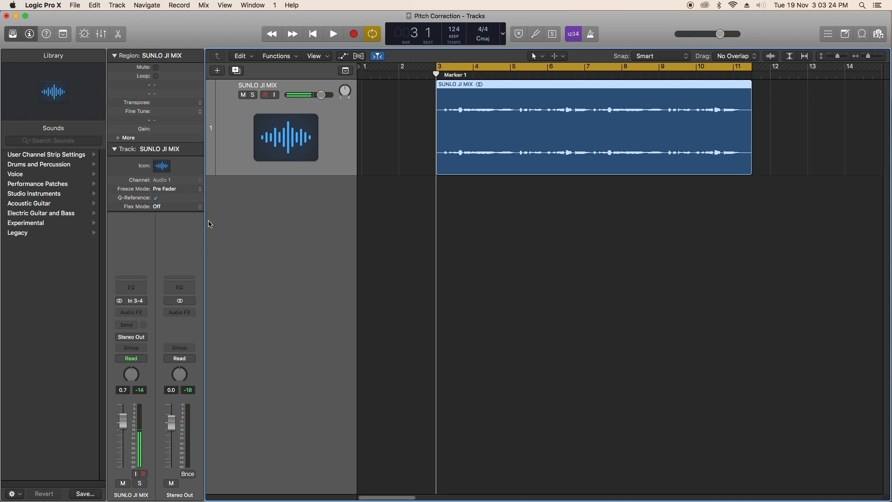
right_click(224, 155)
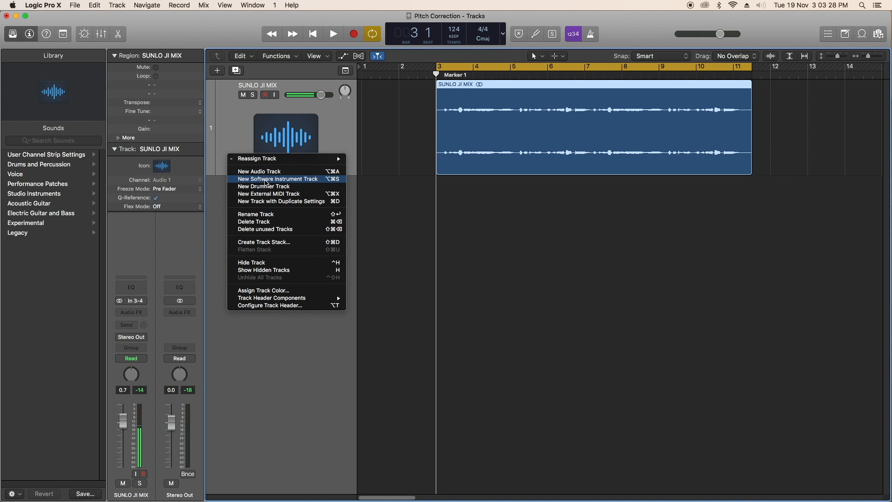
click(267, 180)
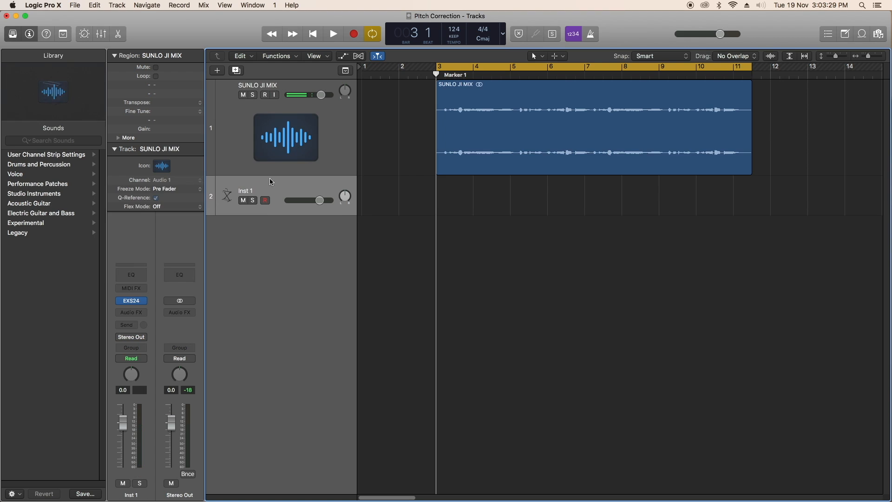
Load the Grand Piano and Pad patch from the Piano sounds onto the new instrument track
click(16, 36)
click(16, 36)
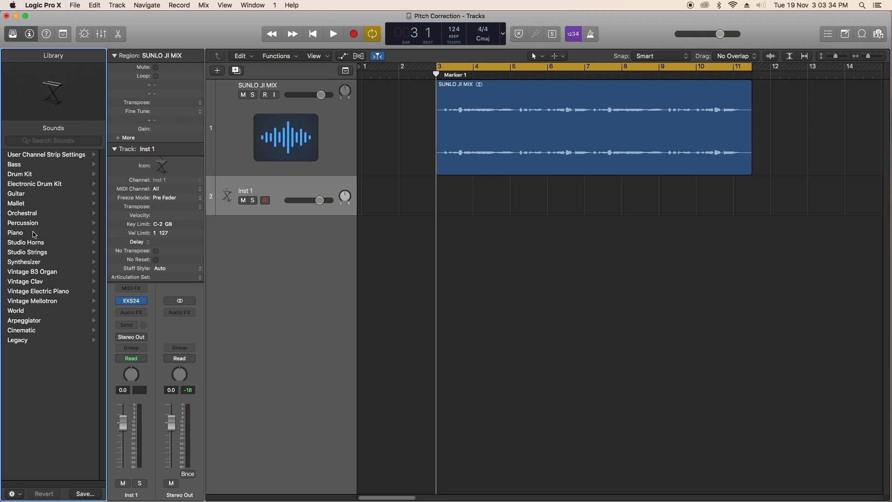
click(35, 233)
click(62, 166)
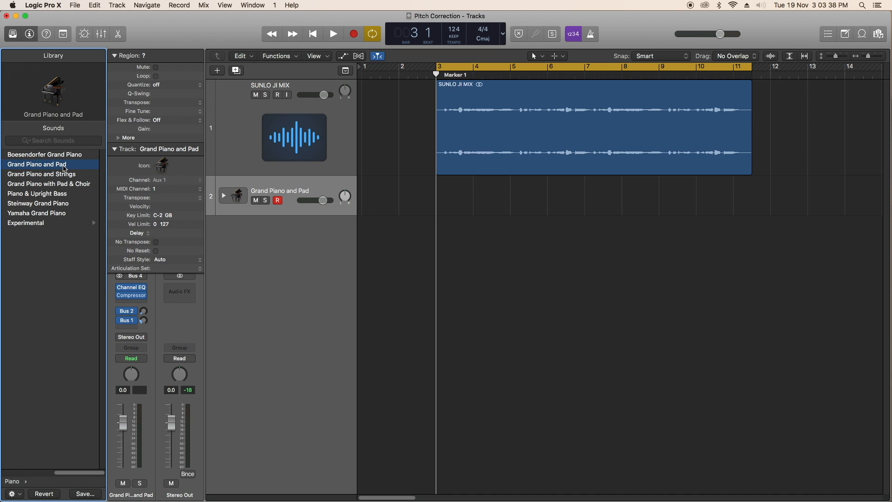
click(268, 225)
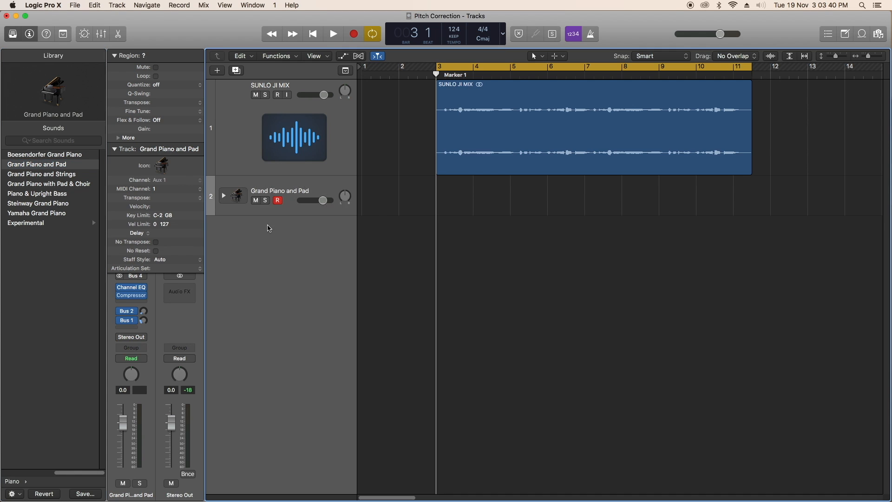
Increase the height of the Grand Piano and Pad track slightly and make it the selected track
click(253, 140)
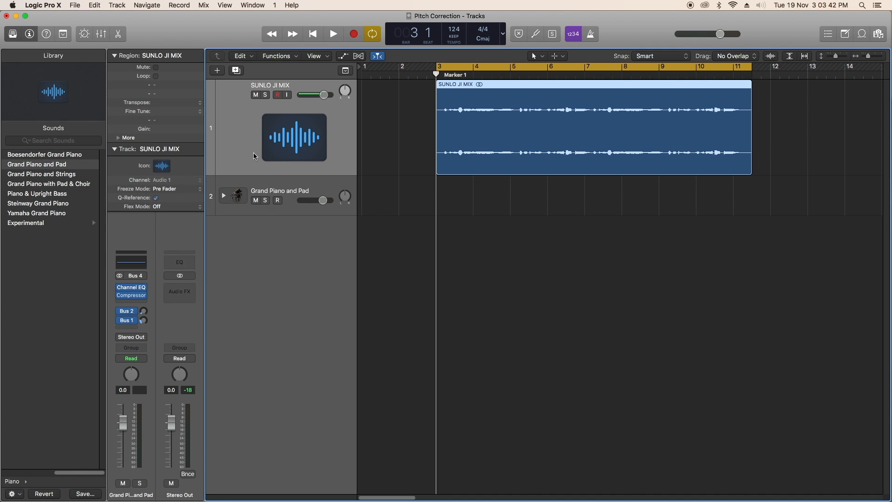
drag(270, 214, 270, 233)
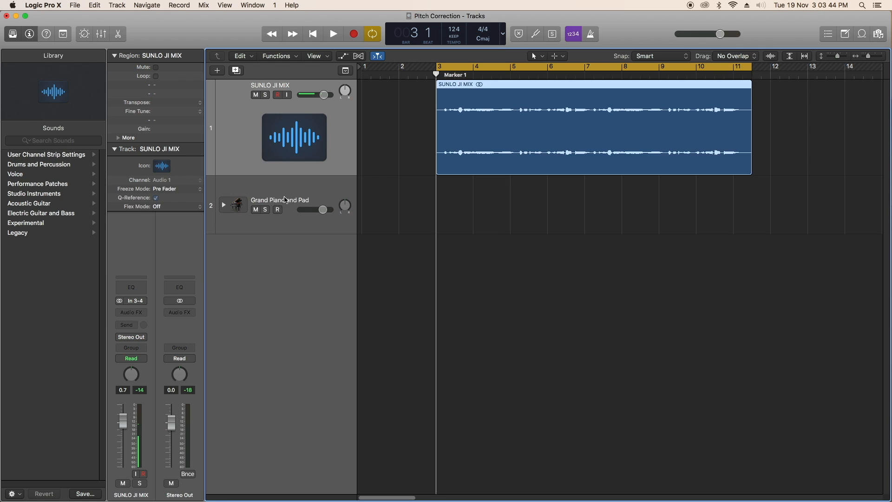
click(283, 203)
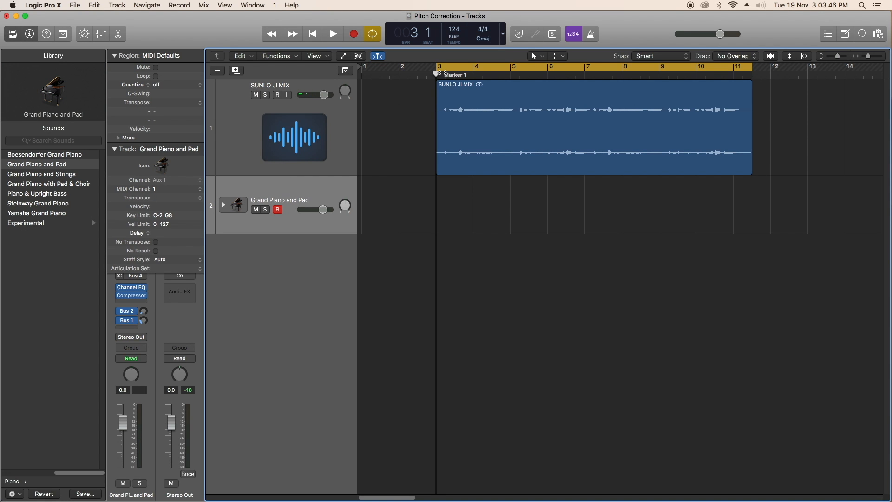
Turn off cycle mode and record a short piano melody from bar 3 on the Grand Piano and Pad track
mouse_move(431, 78)
mouse_down()
mouse_move(448, 85)
mouse_move(437, 86)
mouse_up()
click(283, 196)
key(space)
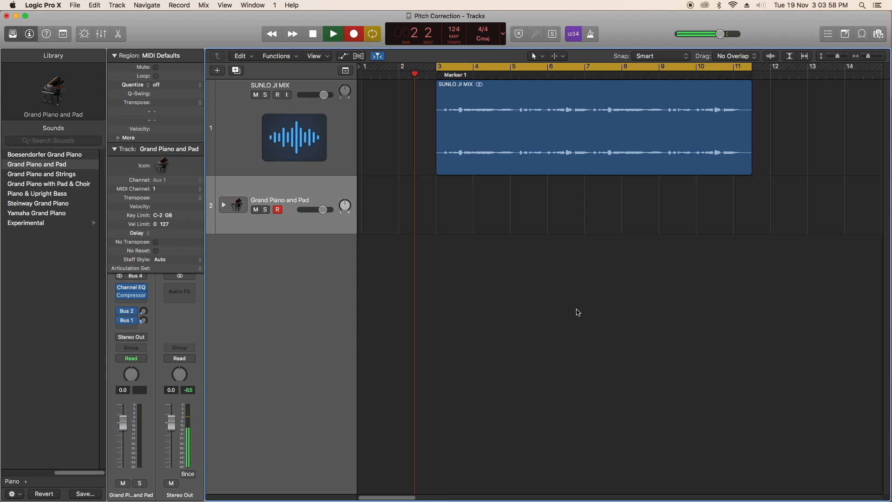
key(space)
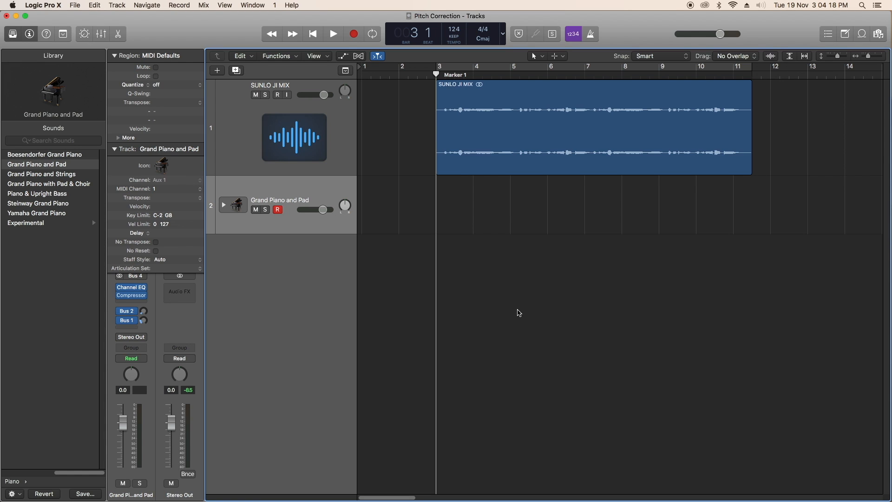
key(r)
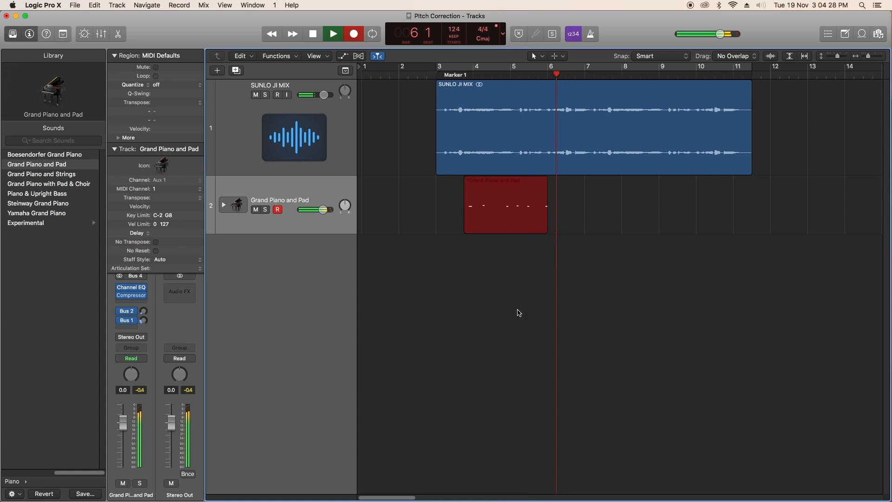
key(space)
click(496, 288)
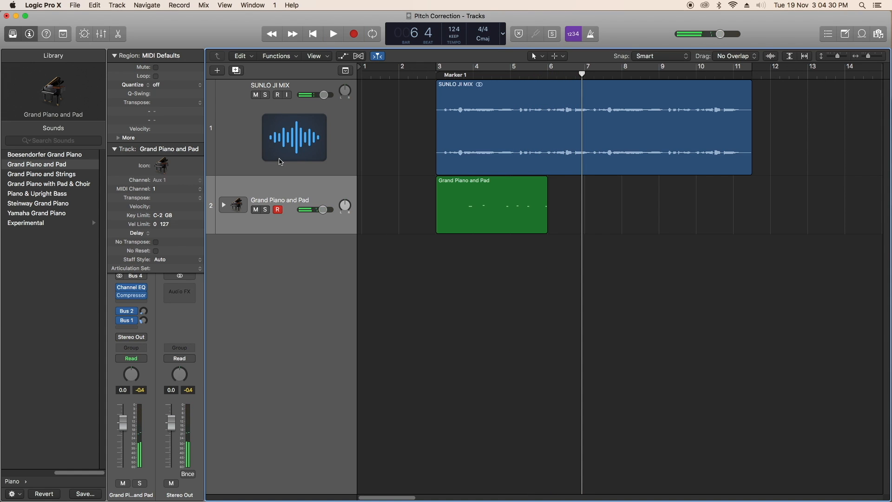
click(454, 214)
click(498, 257)
click(494, 216)
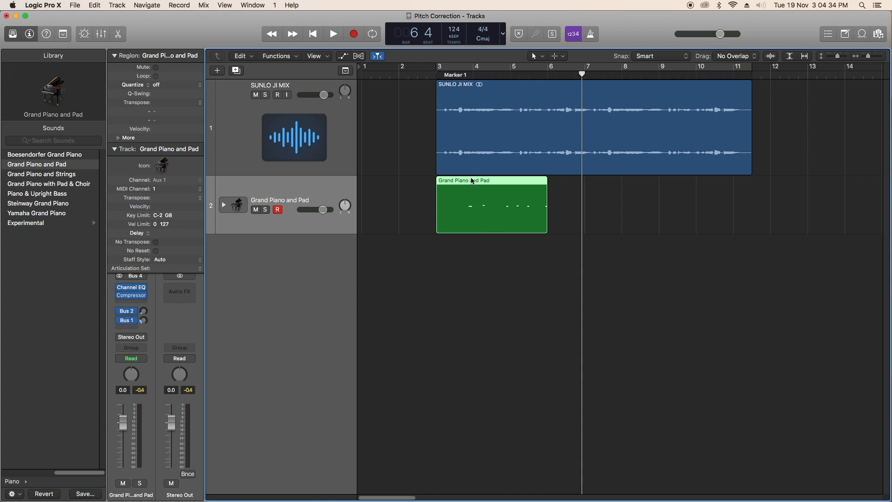
click(551, 292)
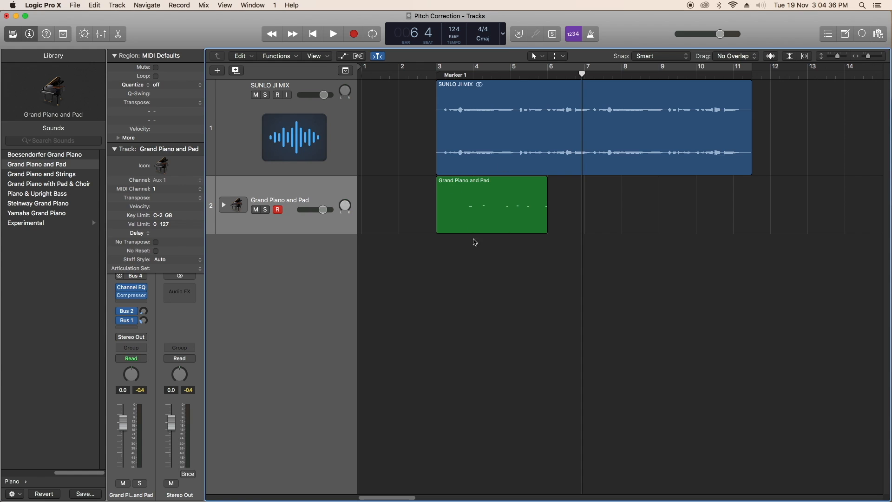
click(321, 188)
click(479, 332)
click(319, 195)
click(488, 284)
click(280, 199)
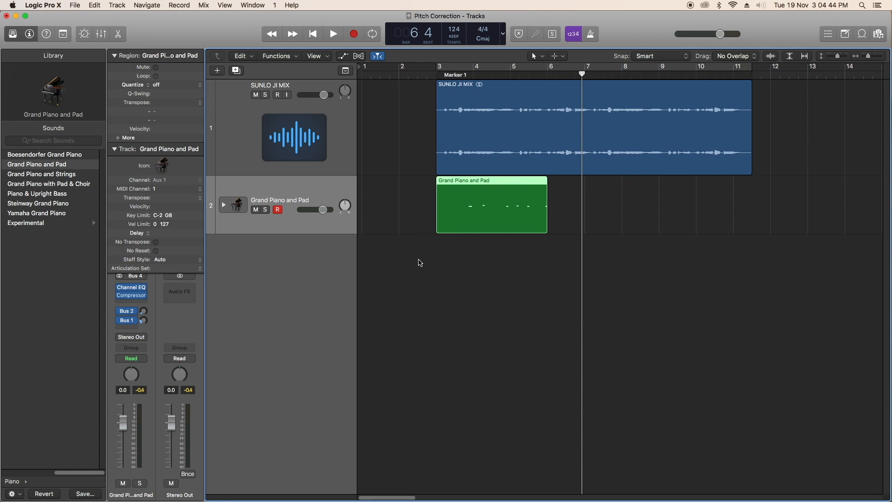
Open the recorded piano region in the Piano Roll and enlarge the editor area
double_click(463, 207)
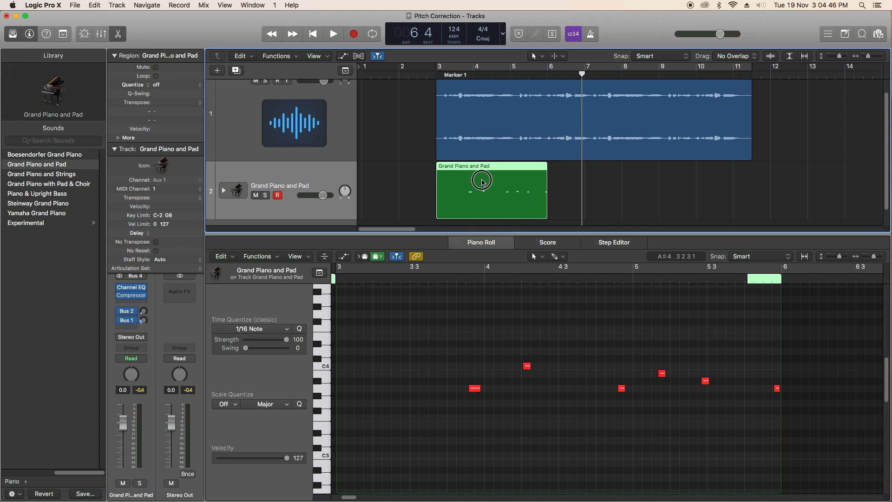
double_click(484, 203)
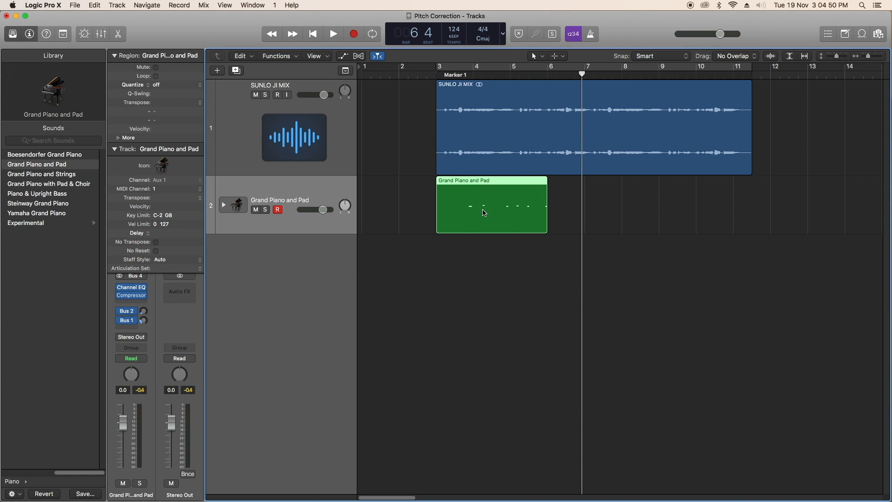
double_click(484, 213)
drag(484, 232, 485, 127)
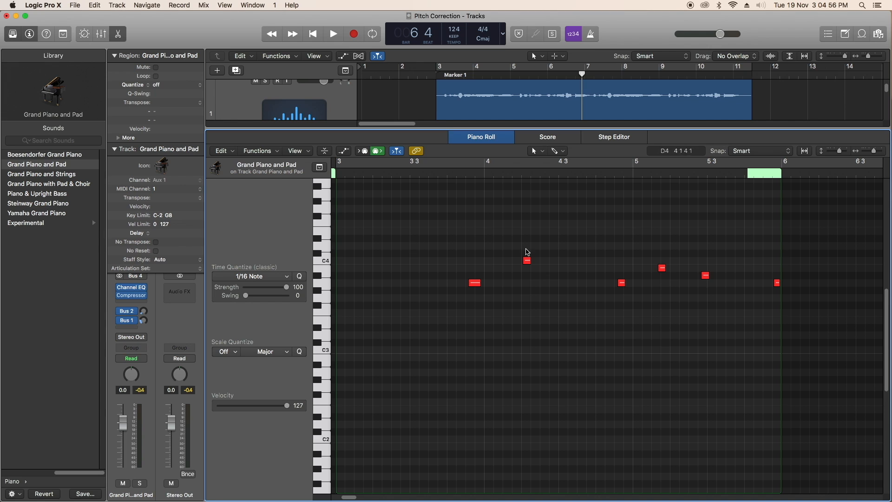
Delete all the recorded notes from the Grand Piano and Pad region
drag(474, 233, 798, 329)
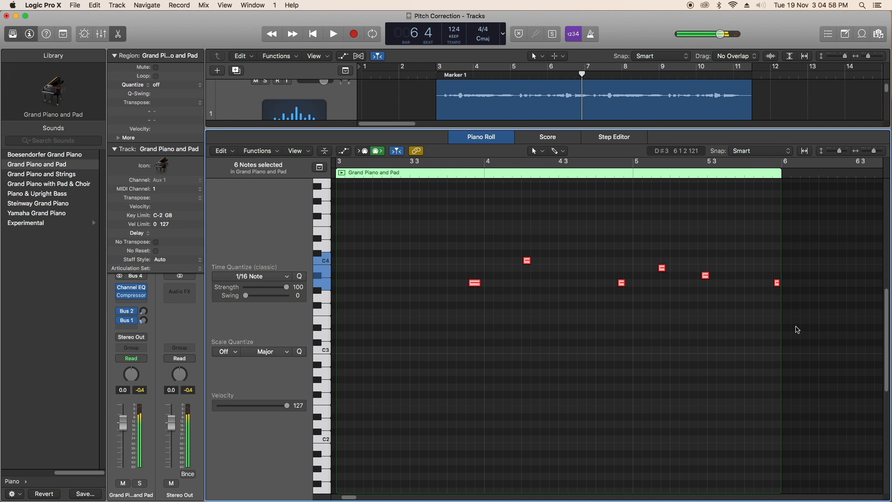
drag(445, 245, 859, 377)
key(Delete)
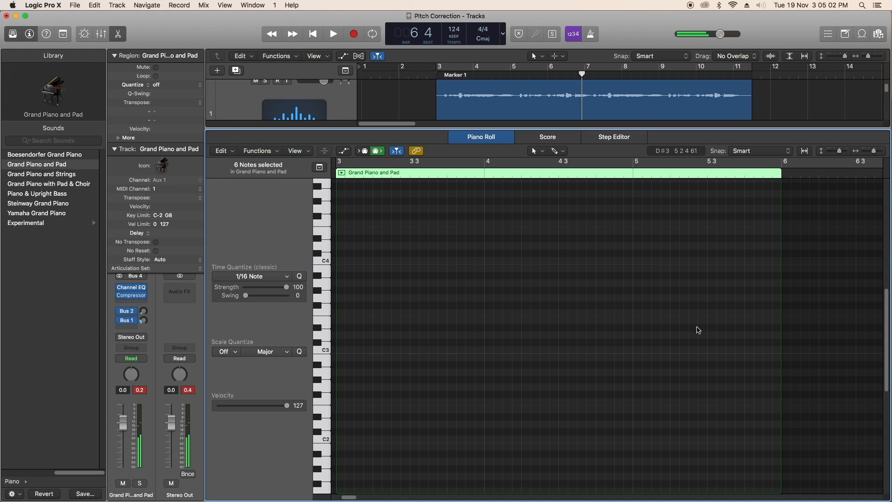
Audition a few pitches on the Piano Roll keyboard
click(328, 298)
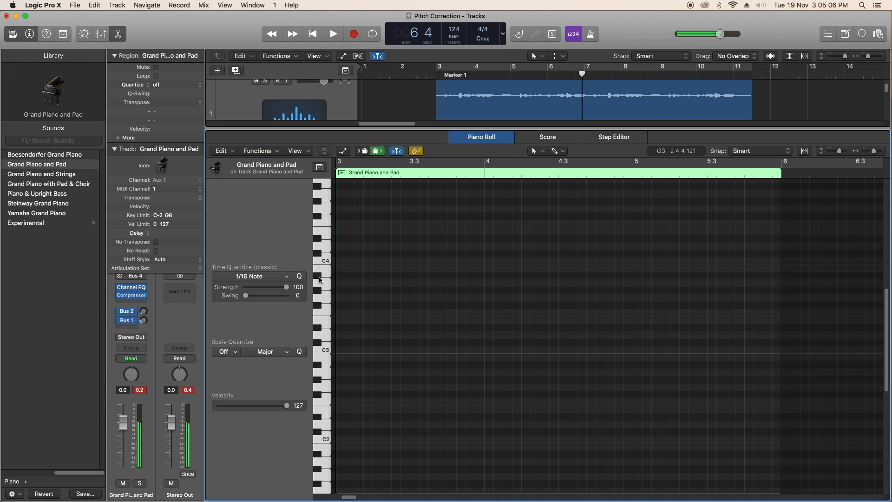
click(322, 253)
click(322, 235)
Shrink the editor area to reveal the tracks, and return the playhead to bar 3 with the SUNLO JI MIX track selected
drag(587, 166, 604, 478)
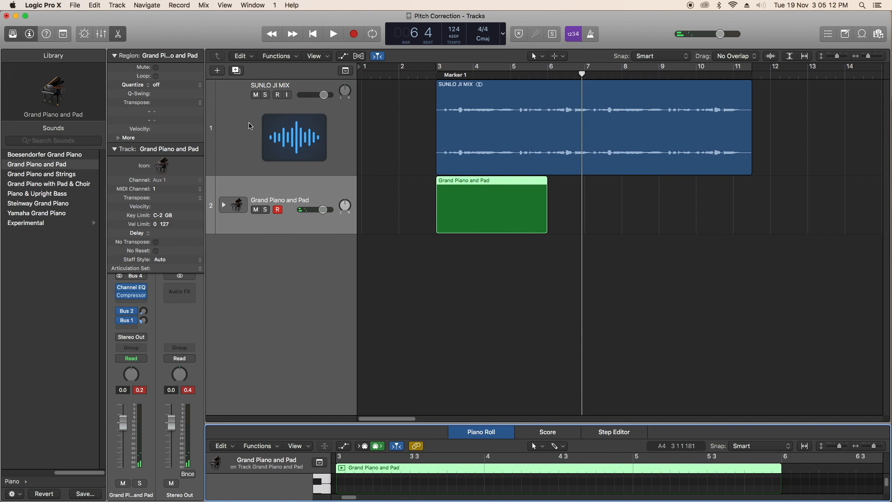
click(250, 120)
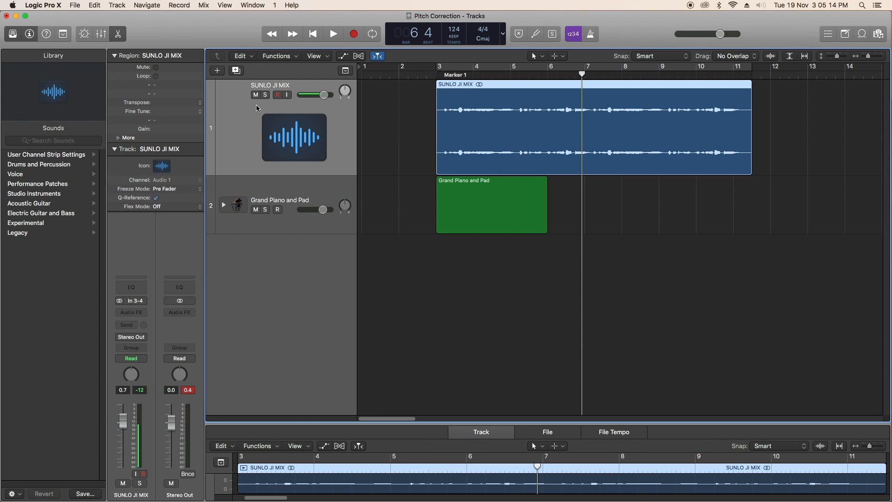
click(790, 195)
click(438, 70)
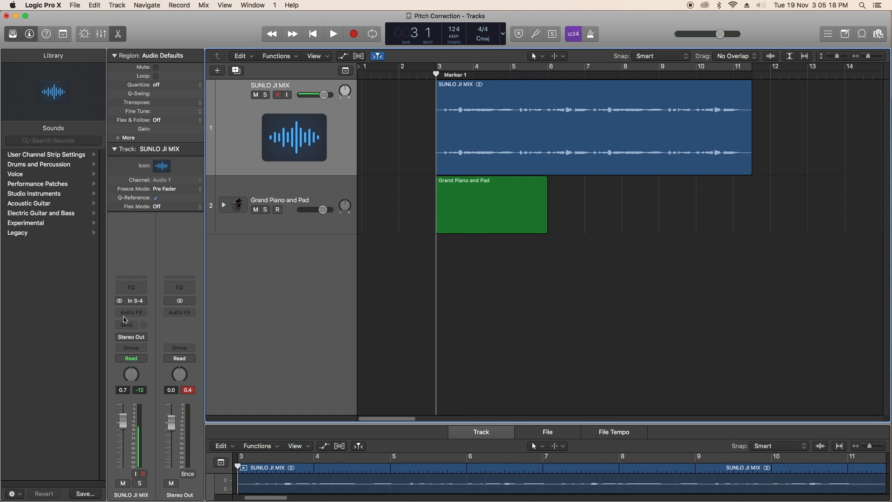
Insert the stereo Pitch Correction plug-in on the SUNLO JI MIX track and move its window clear of the channel strips
click(139, 313)
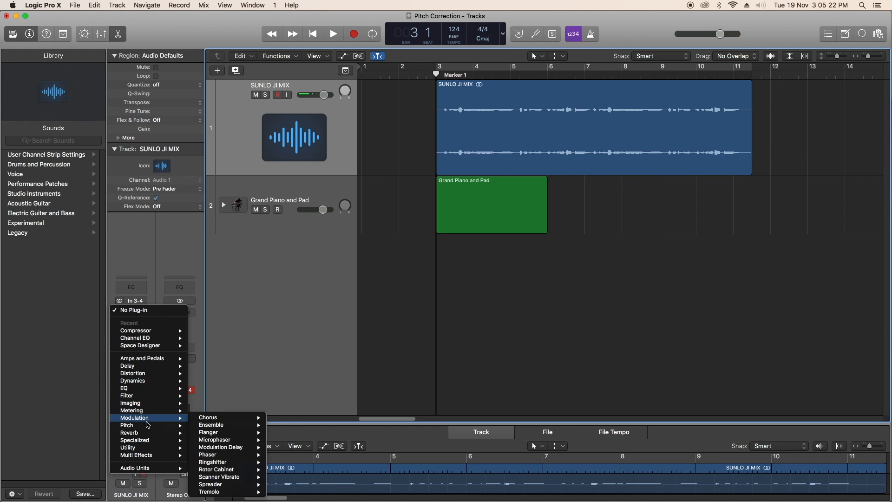
mouse_move(148, 427)
mouse_move(233, 426)
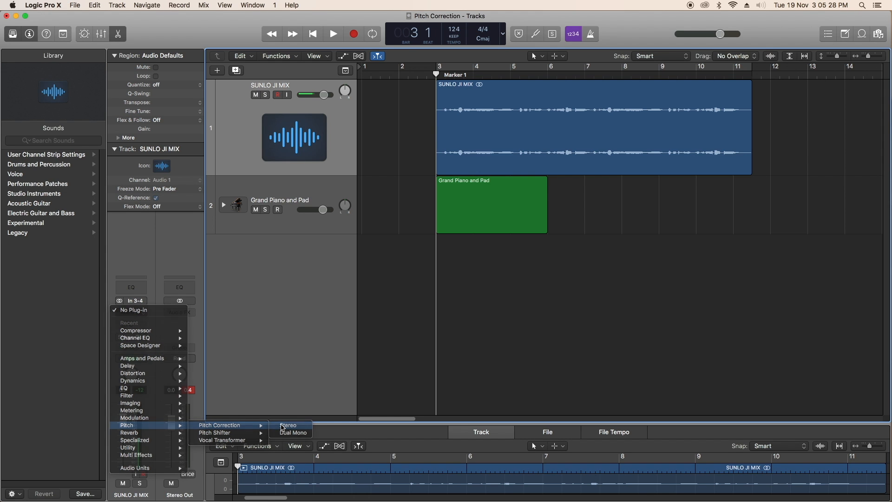
click(283, 426)
drag(244, 29, 411, 51)
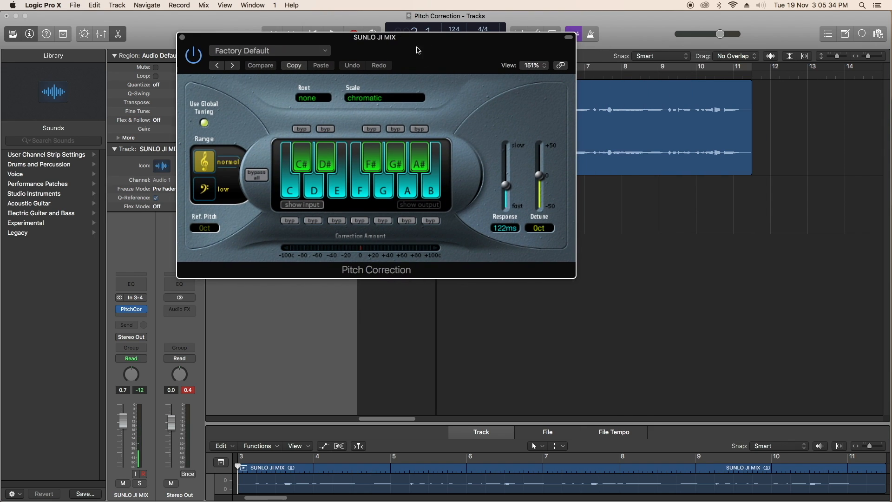
drag(417, 50, 466, 73)
drag(241, 65, 288, 88)
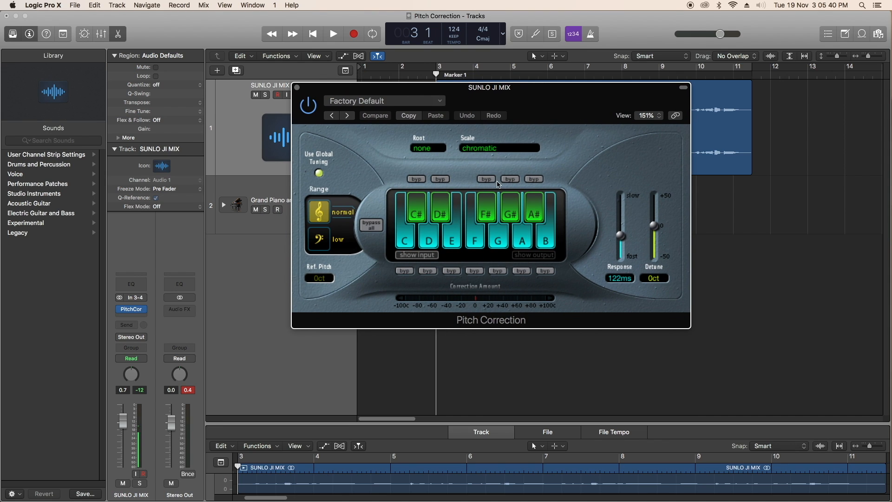
Reposition the Pitch Correction window over the tracks, enlarge its view to 156%, and close it
drag(513, 88, 576, 173)
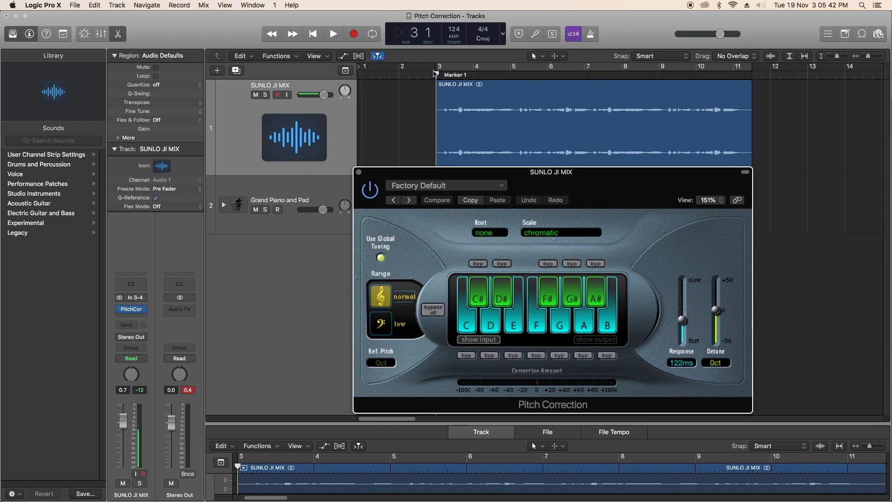
drag(435, 75, 441, 102)
drag(614, 187, 614, 185)
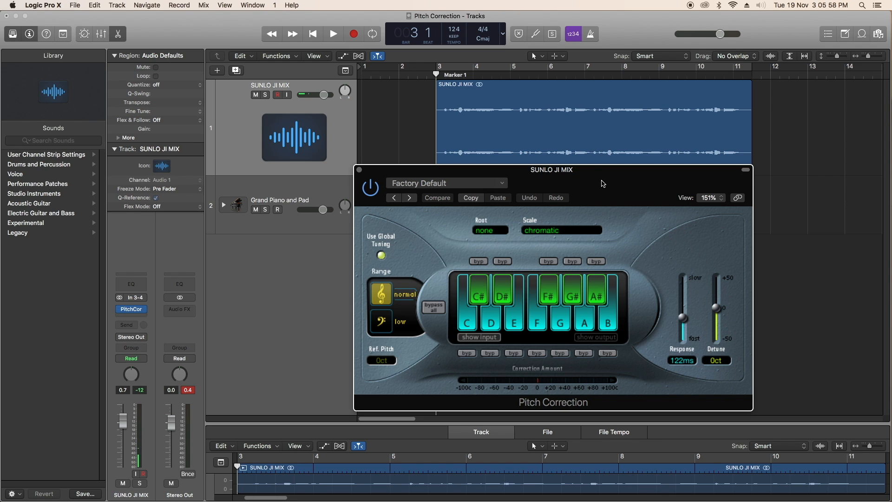
click(548, 182)
drag(598, 184, 462, 118)
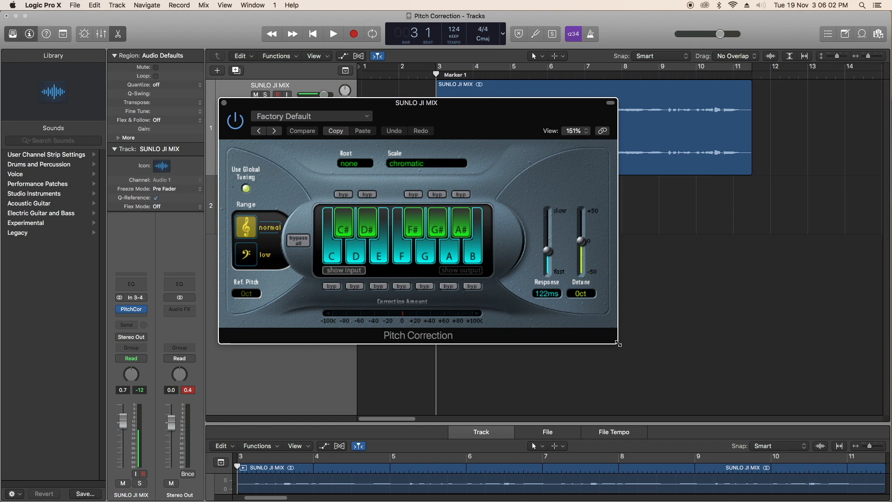
drag(619, 344, 631, 351)
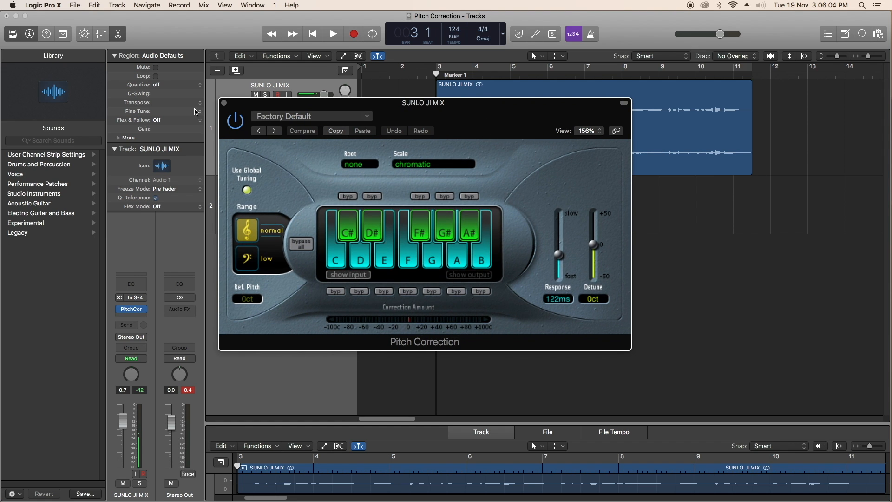
click(224, 103)
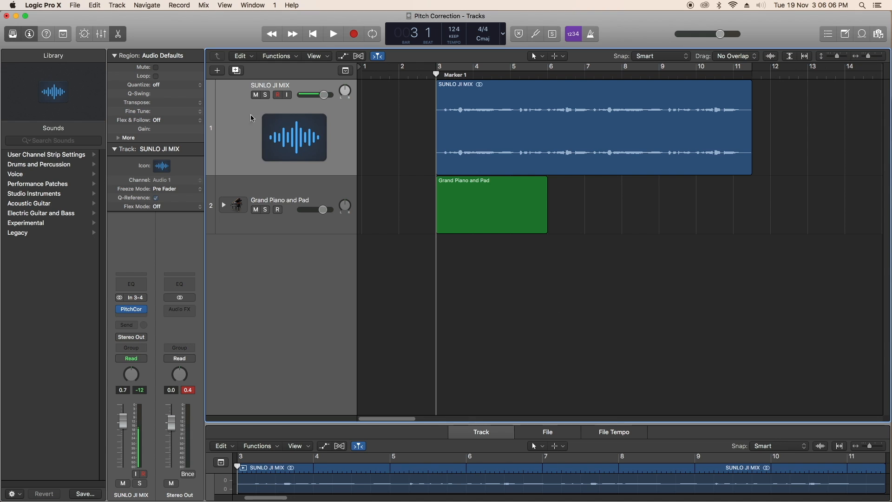
Select the SUNLO JI MIX track and listen to it from bar 3 to about bar 7
click(247, 187)
click(249, 138)
click(448, 76)
key(space)
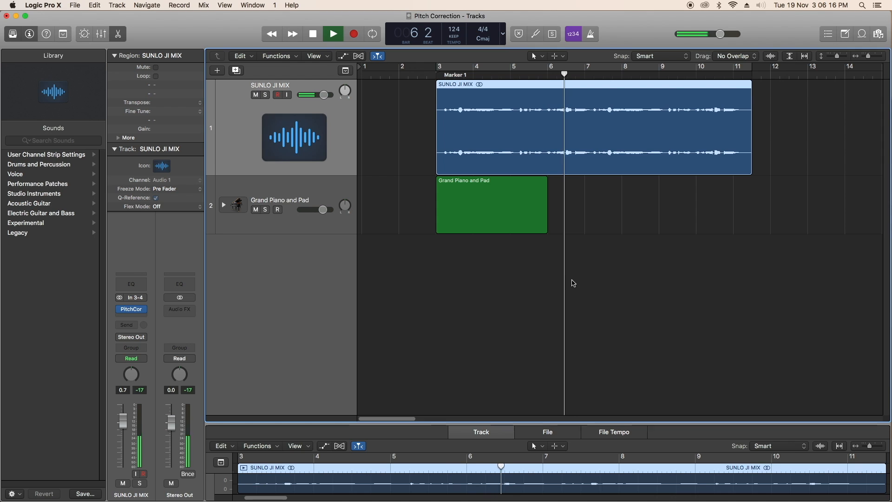
key(space)
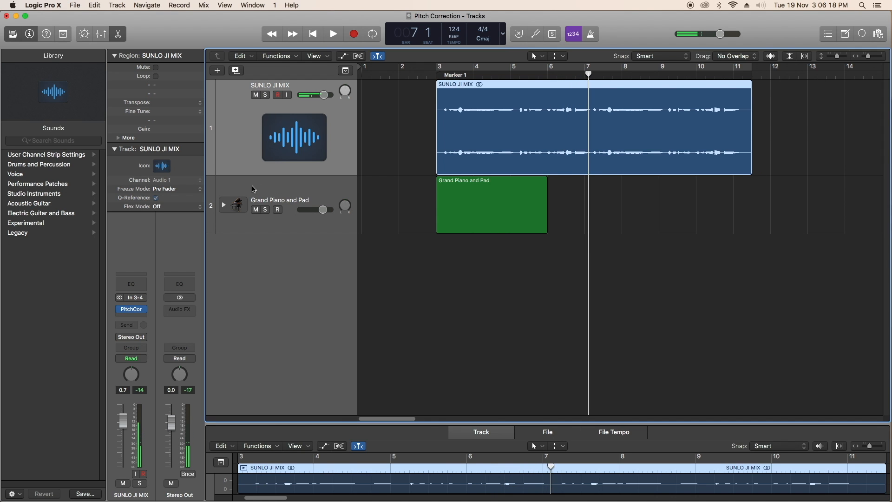
Open the Grand Piano and Pad region in the Piano Roll and enlarge the editor to cover most of the window
click(259, 195)
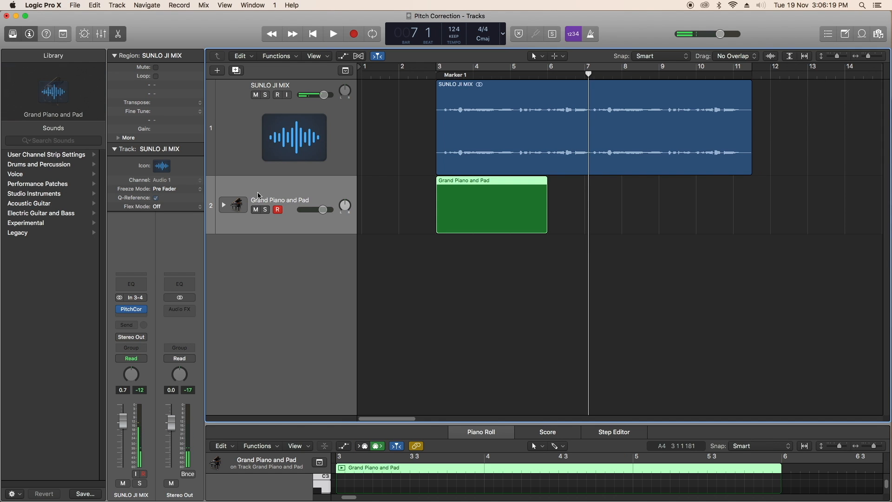
click(513, 285)
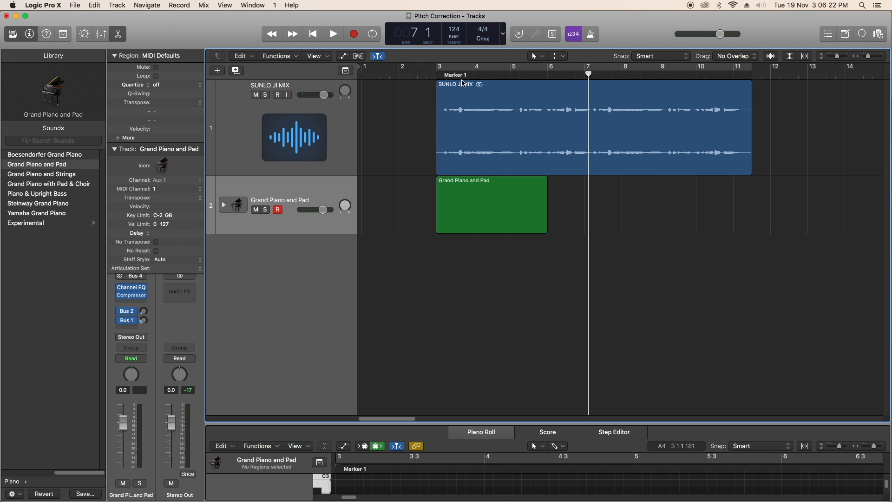
click(328, 232)
click(253, 146)
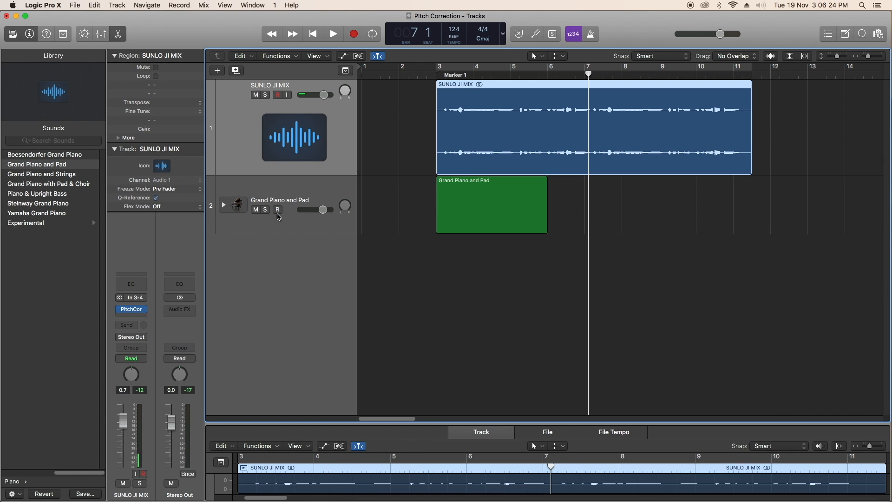
click(294, 193)
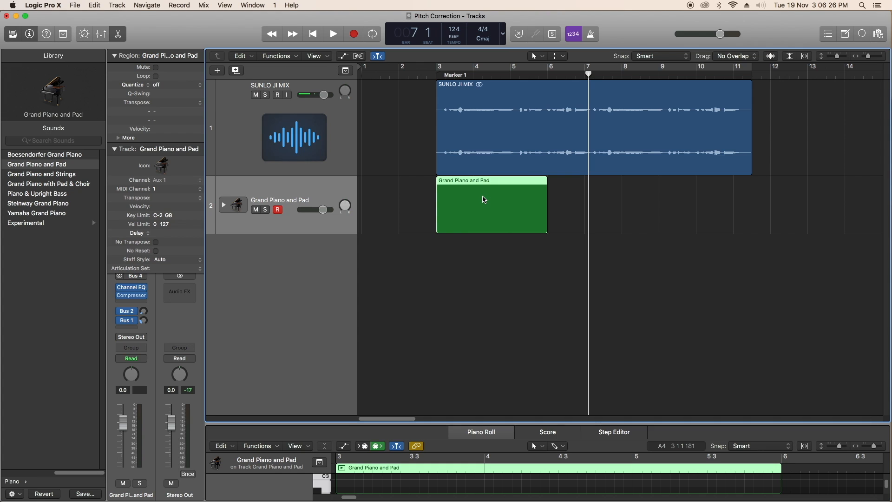
key(e)
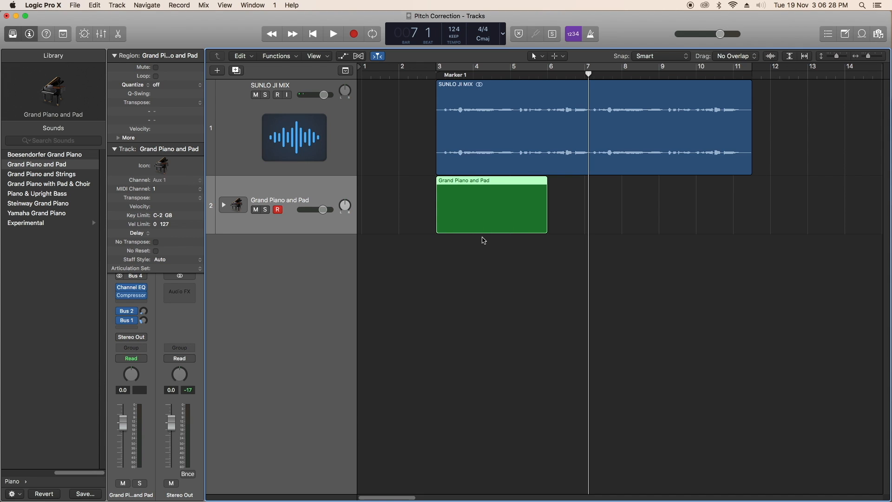
double_click(472, 210)
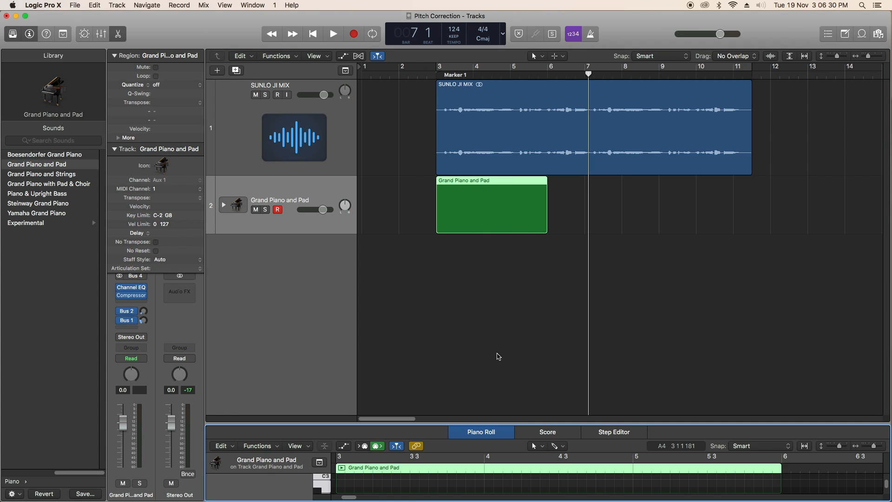
drag(525, 424, 553, 189)
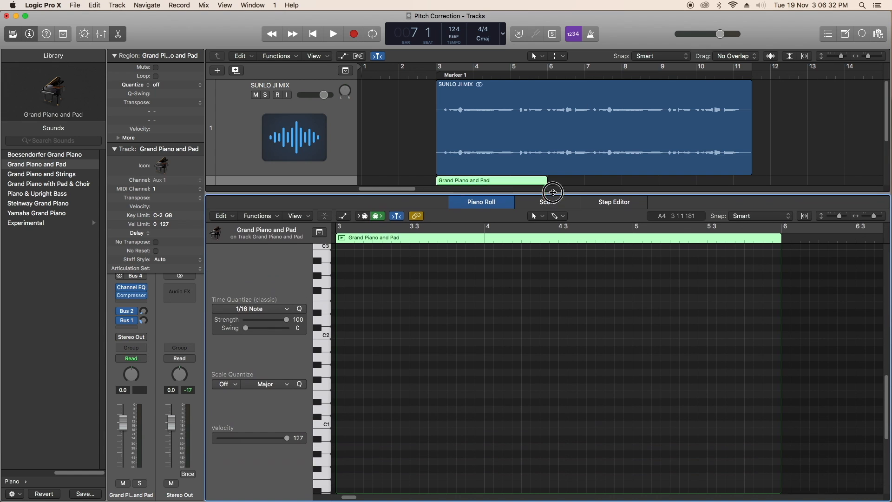
Play the vocal from bar 3 while sounding A#1 on the Piano Roll keyboard to compare pitches, and stop playback
click(435, 74)
key(space)
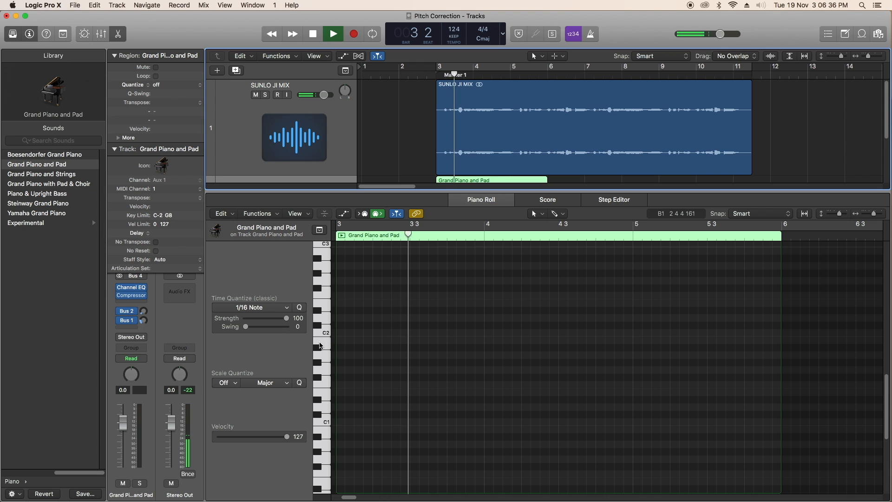
click(318, 350)
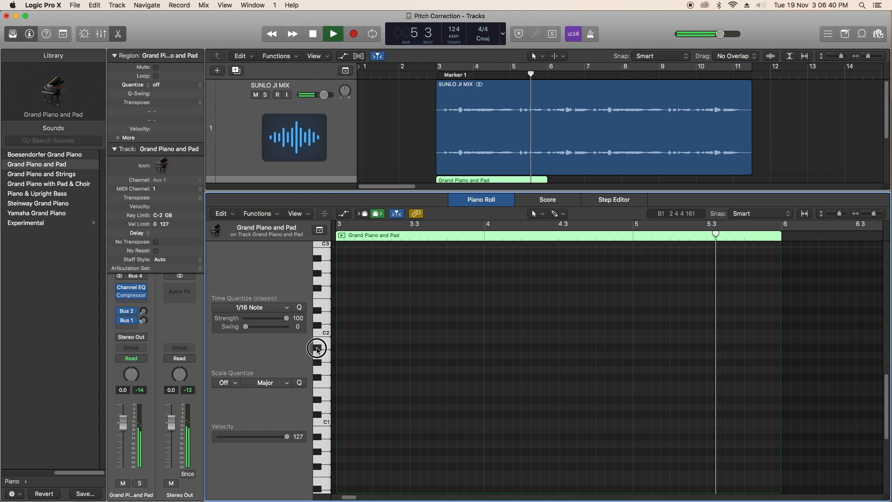
key(space)
click(319, 350)
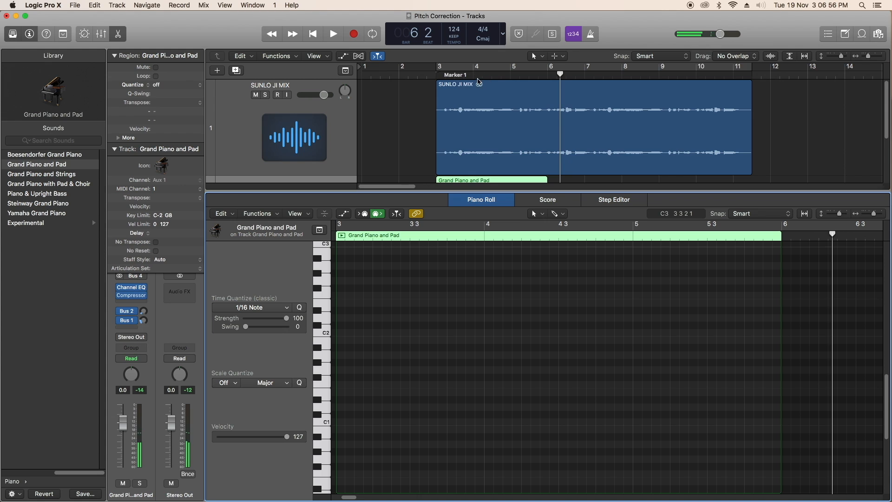
Replay the vocal from bar 3 through its end while matching its melody with Piano Roll keys around C2, and stop playback
click(442, 75)
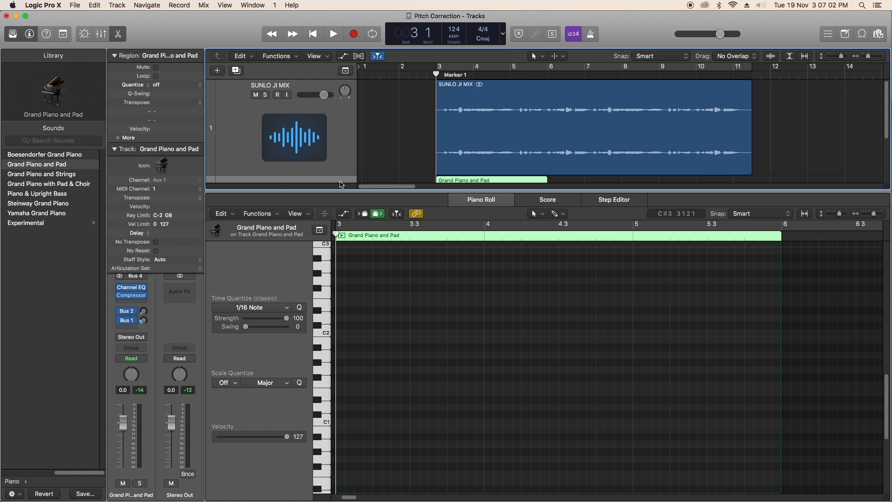
click(326, 348)
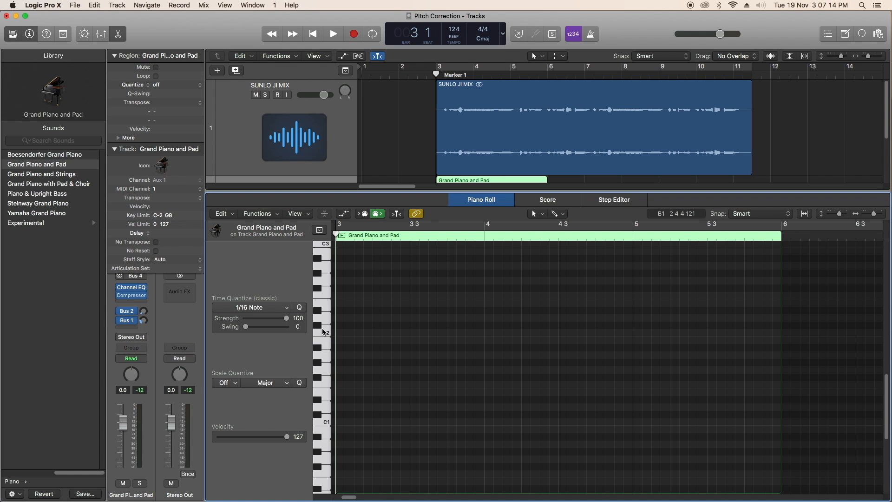
key(space)
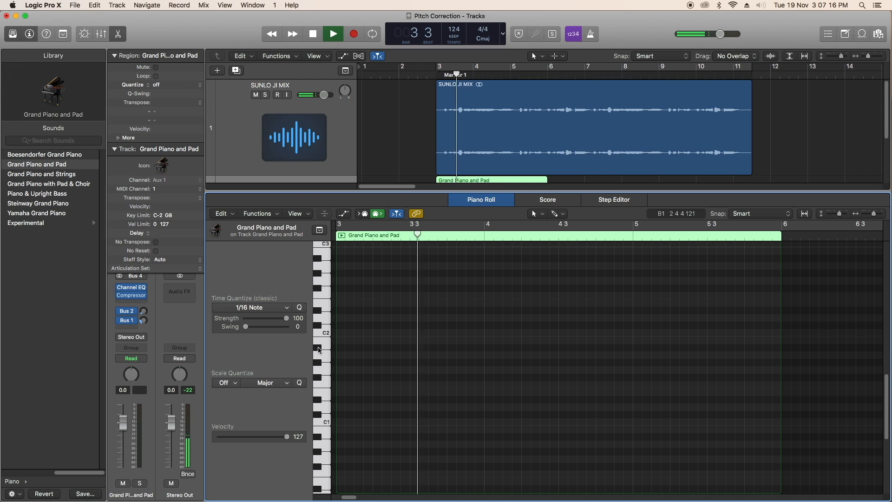
click(322, 333)
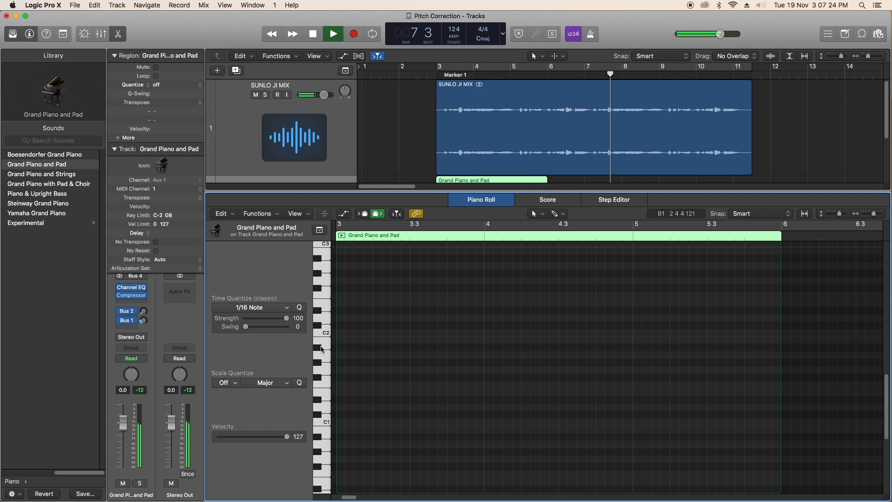
click(318, 360)
click(319, 375)
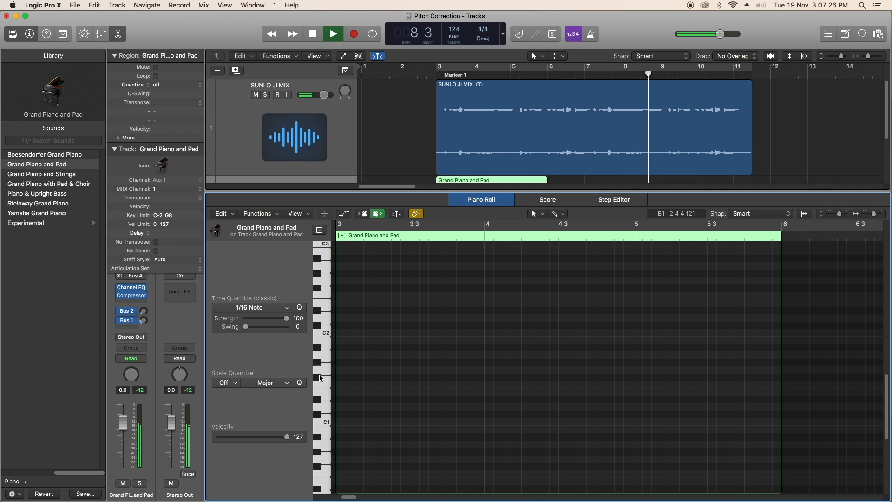
click(317, 347)
click(321, 333)
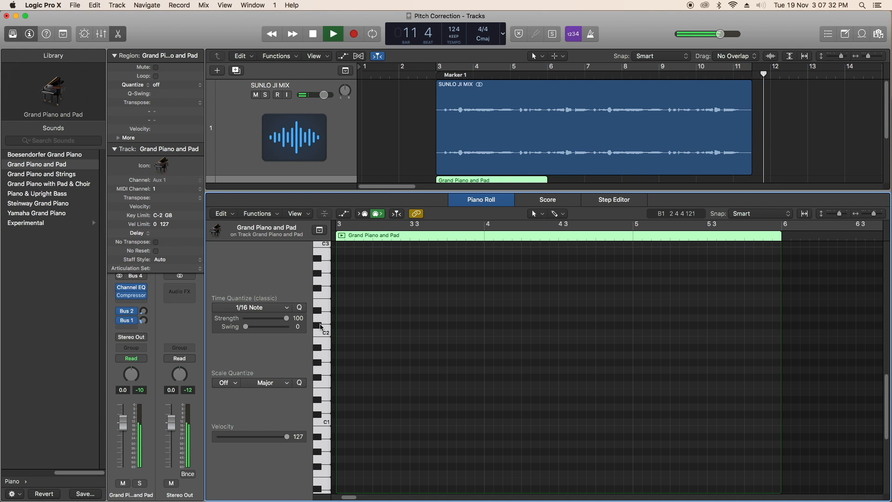
key(space)
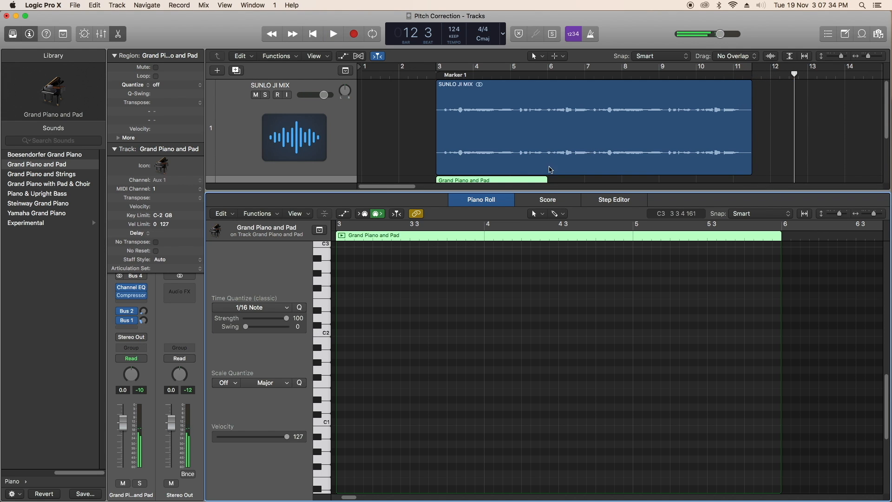
Move the playhead just before bar 3 and audition the scale notes around C2 on the Piano Roll keyboard
drag(449, 73, 428, 77)
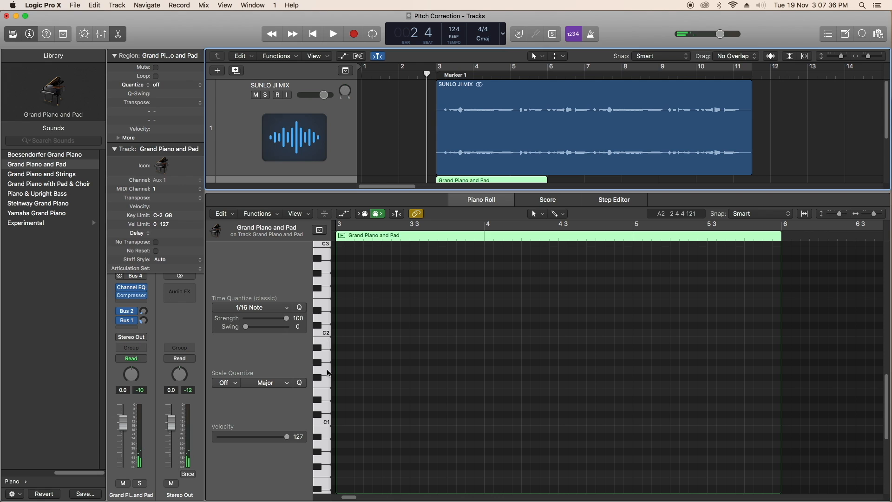
click(321, 353)
click(322, 304)
click(327, 295)
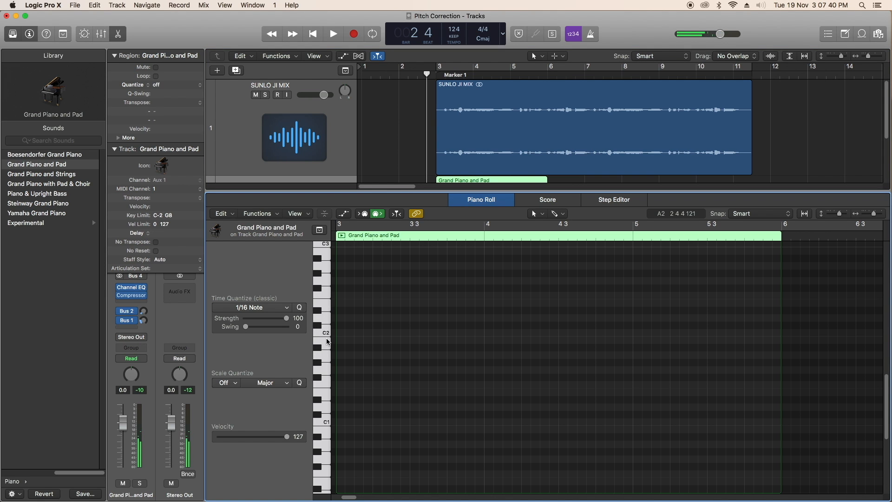
click(319, 364)
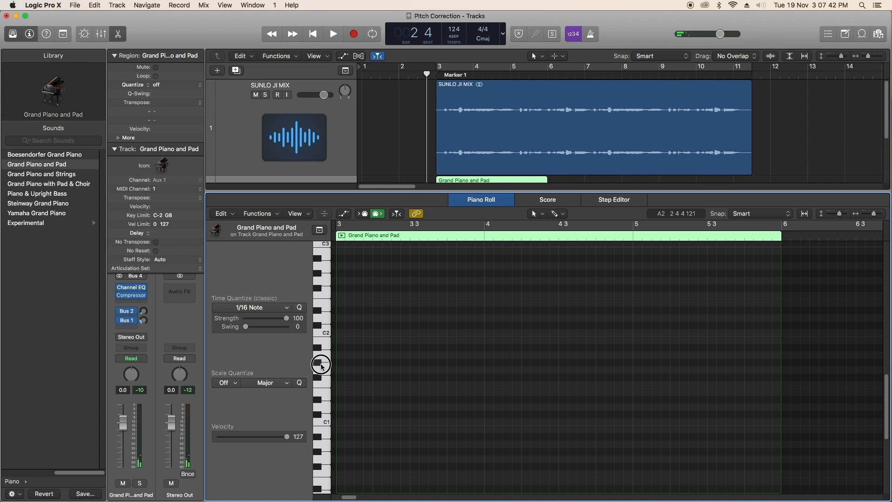
click(324, 346)
click(324, 346)
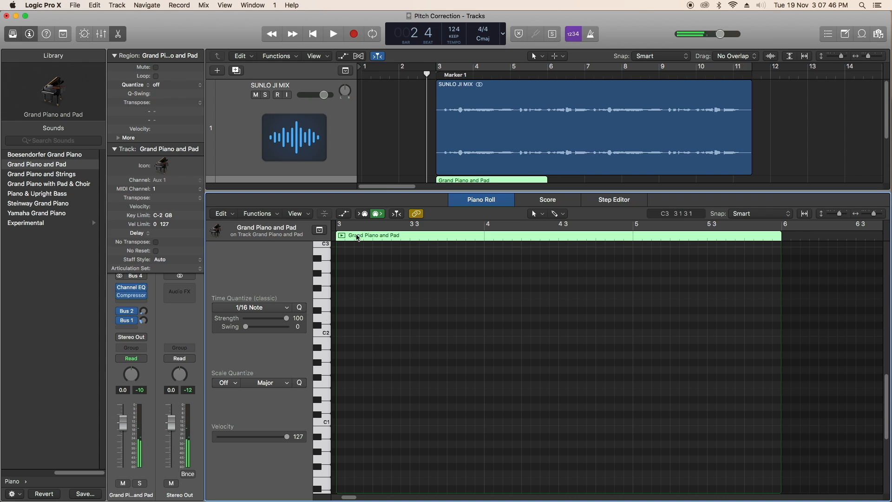
Collapse the Piano Roll editor, select the SUNLO JI MIX track, and return the playhead to bar 3
drag(443, 192, 490, 442)
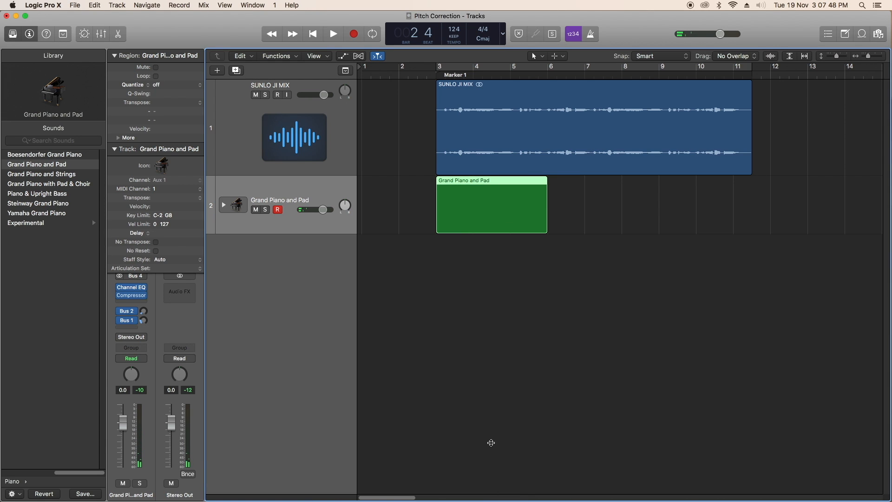
click(625, 262)
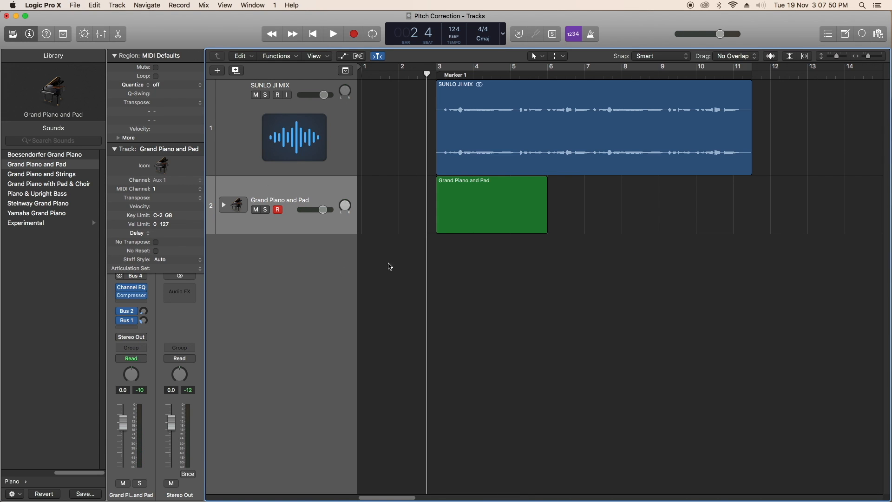
click(242, 135)
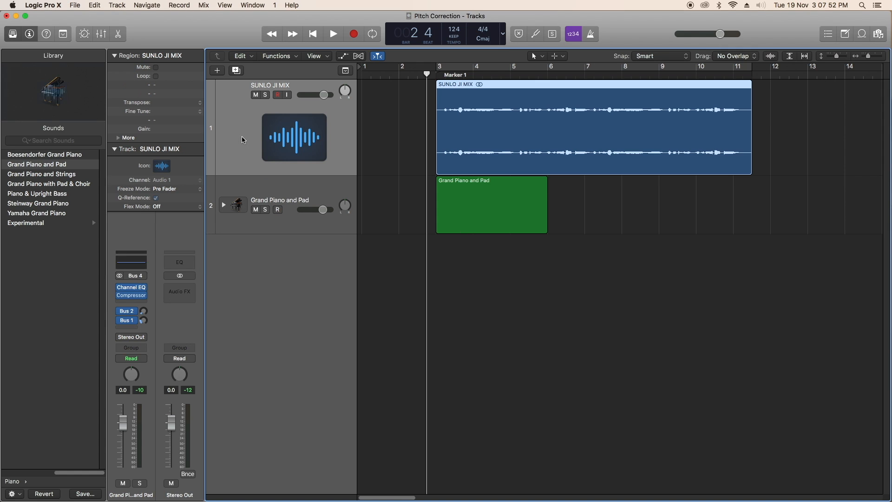
click(676, 306)
click(440, 76)
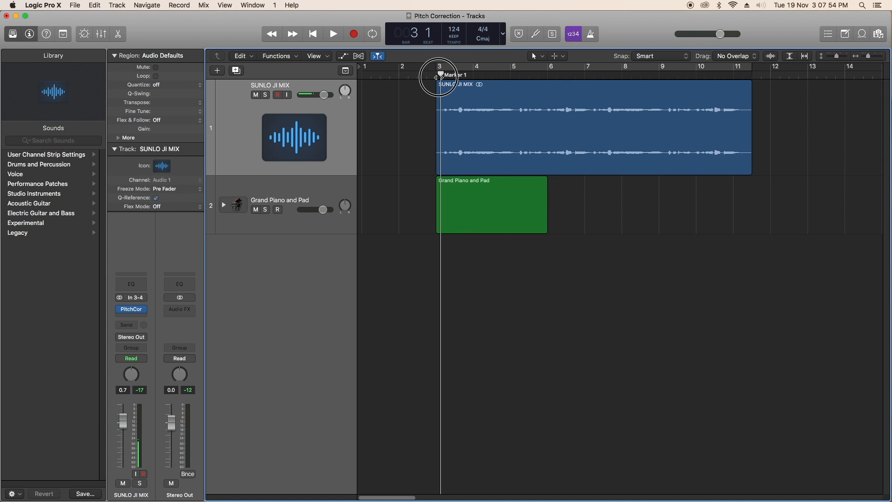
Reopen the Pitch Correction plug-in window from the SUNLO JI MIX channel strip, leaving the inserted plug-in in place
click(134, 309)
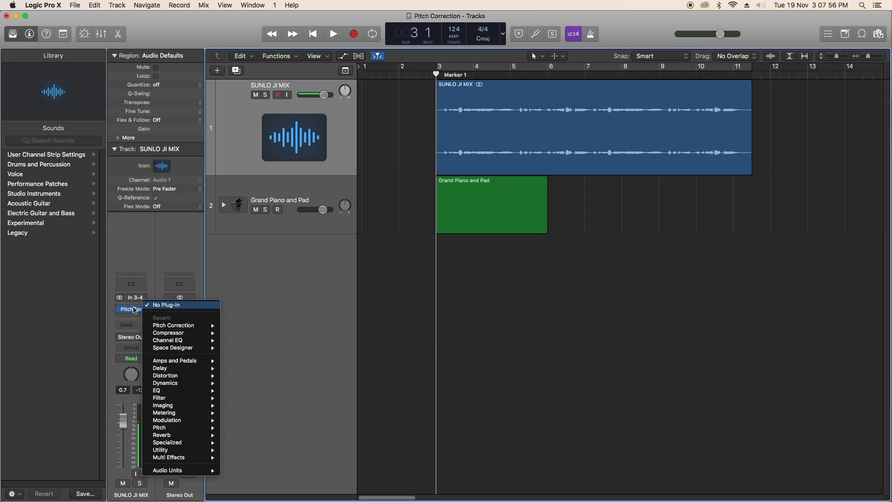
click(270, 328)
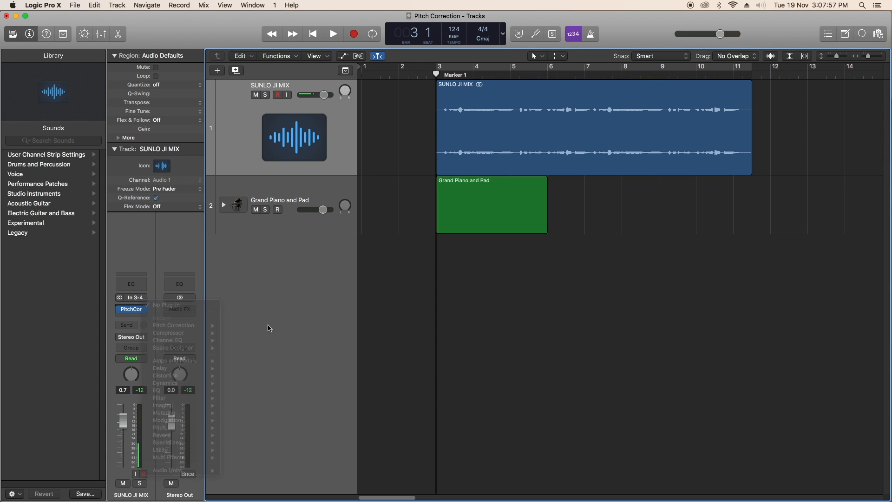
click(131, 309)
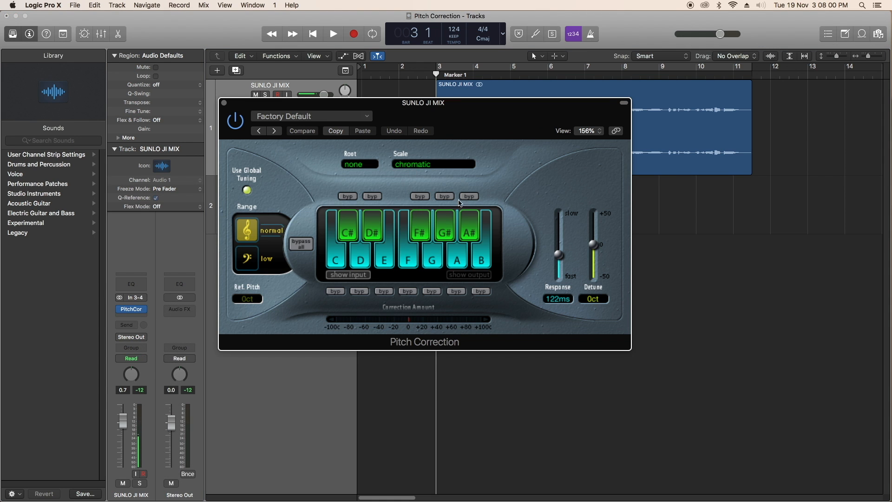
Set the Pitch Correction scale to minor (m) and its root note to A#
click(431, 165)
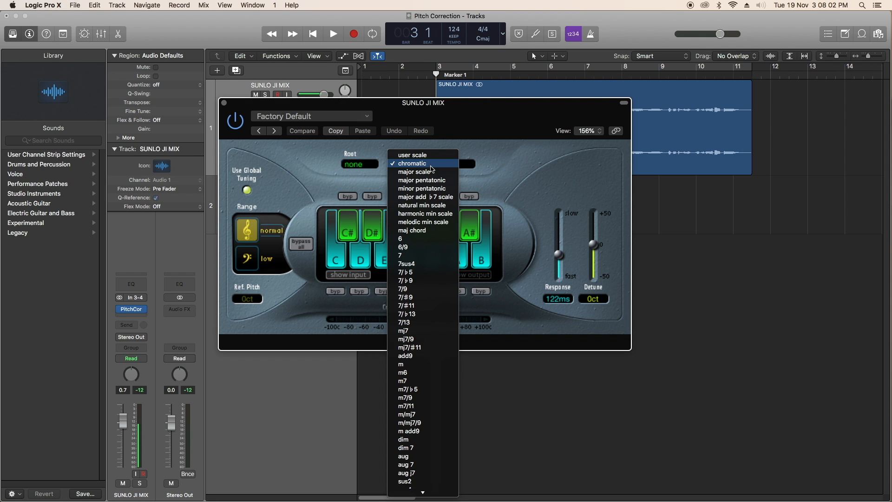
click(516, 172)
click(410, 166)
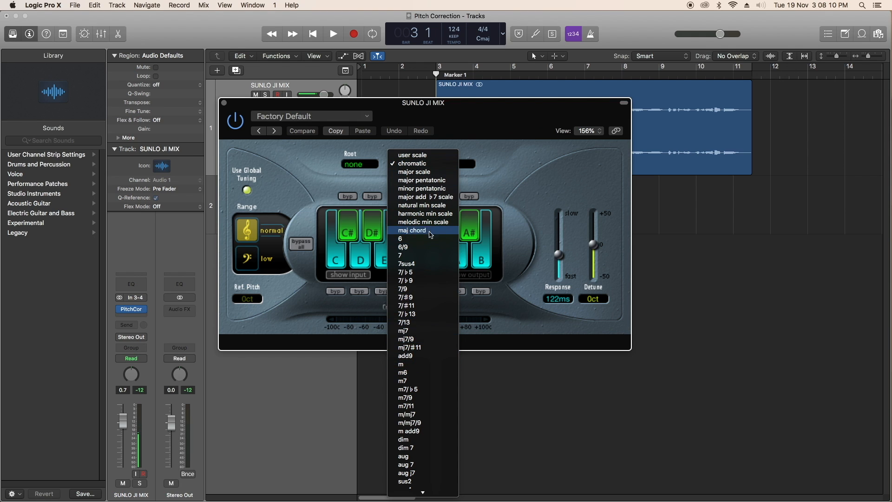
click(415, 364)
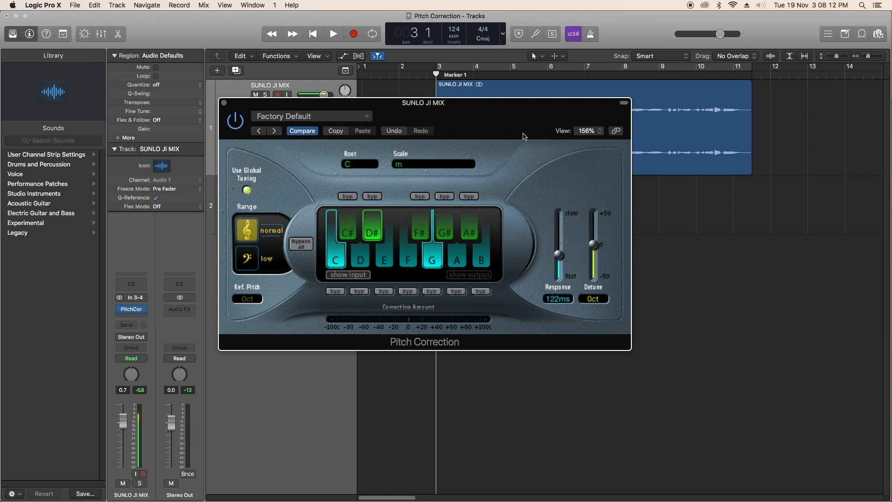
click(356, 168)
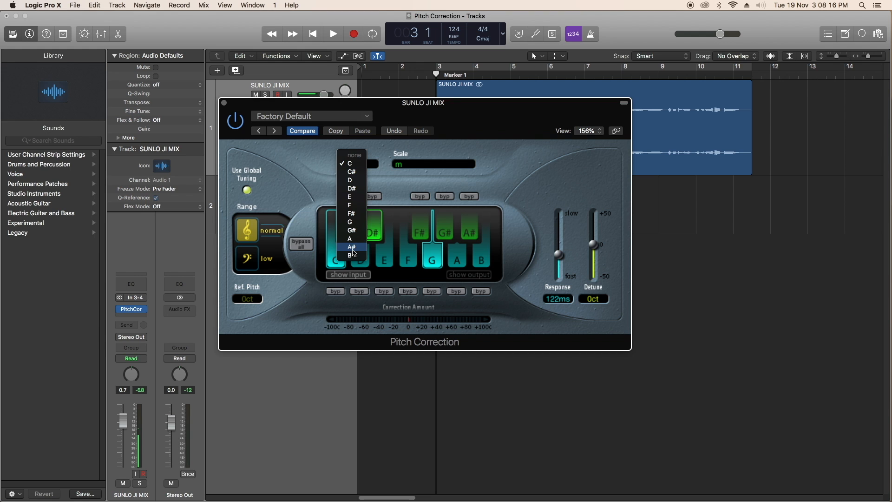
click(355, 249)
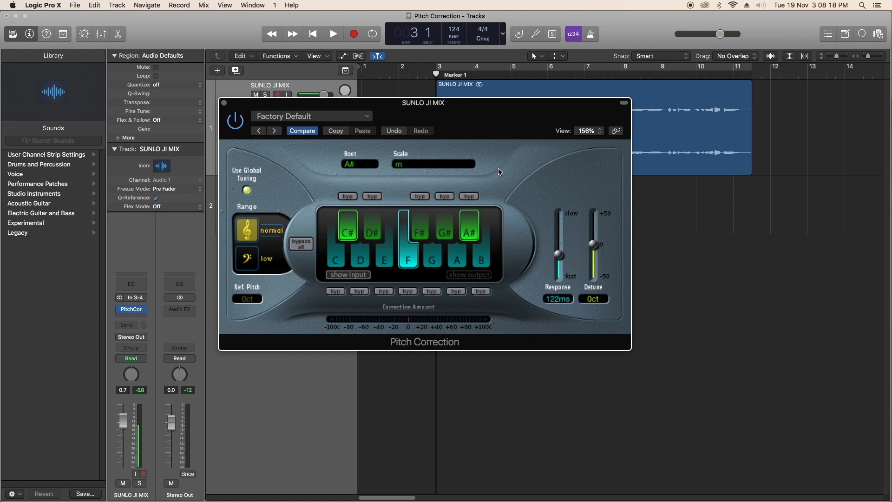
Move the Pitch Correction window below the track regions and select the SUNLO JI MIX track
drag(519, 108, 621, 300)
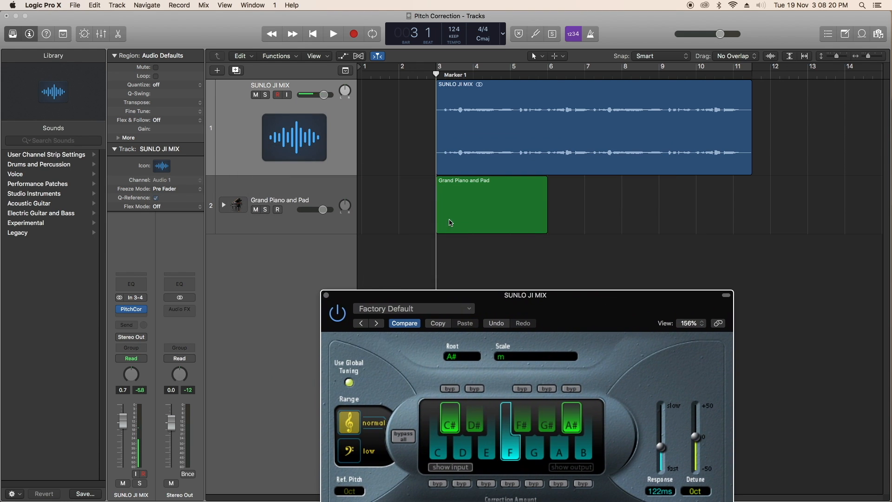
click(241, 121)
click(247, 220)
click(243, 133)
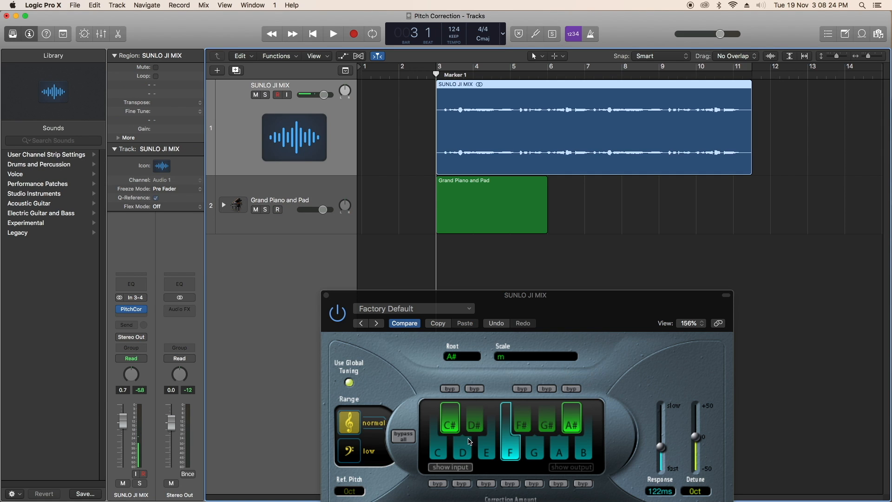
drag(594, 316, 592, 305)
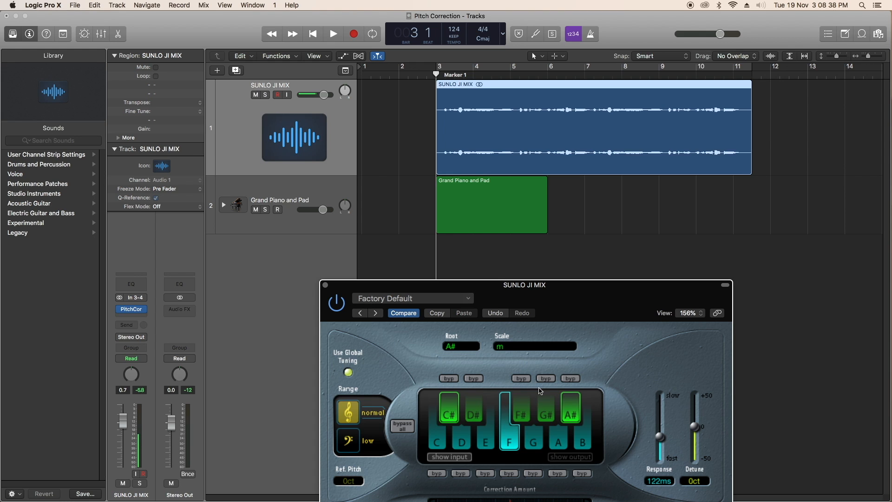
Play the SUNLO JI MIX vocal from bar 3 to bar 4 with the correction active, and return the playhead to bar 3
click(259, 186)
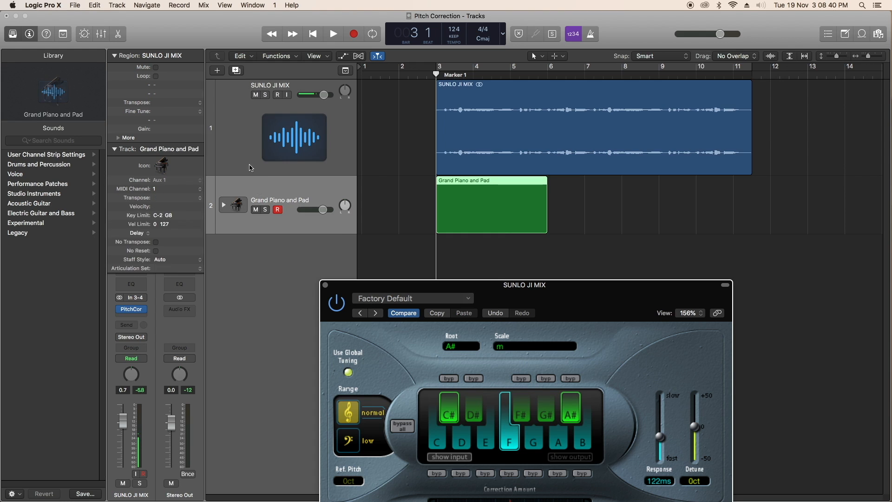
click(255, 168)
key(space)
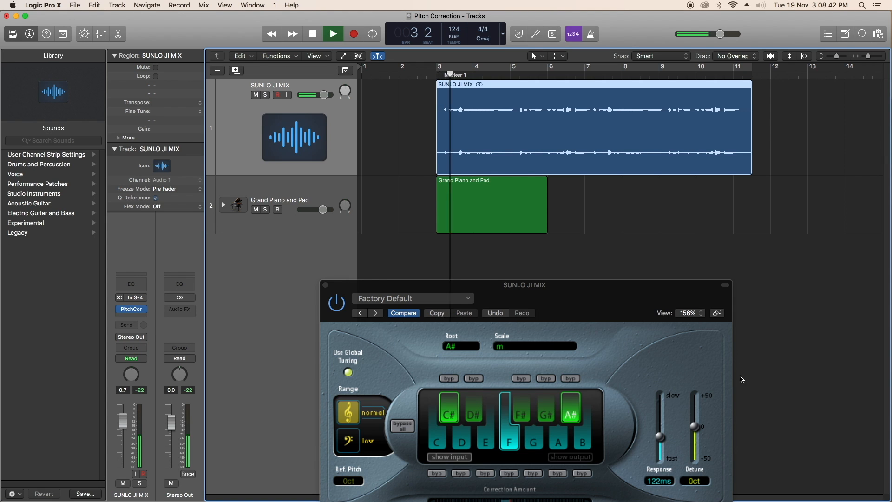
key(space)
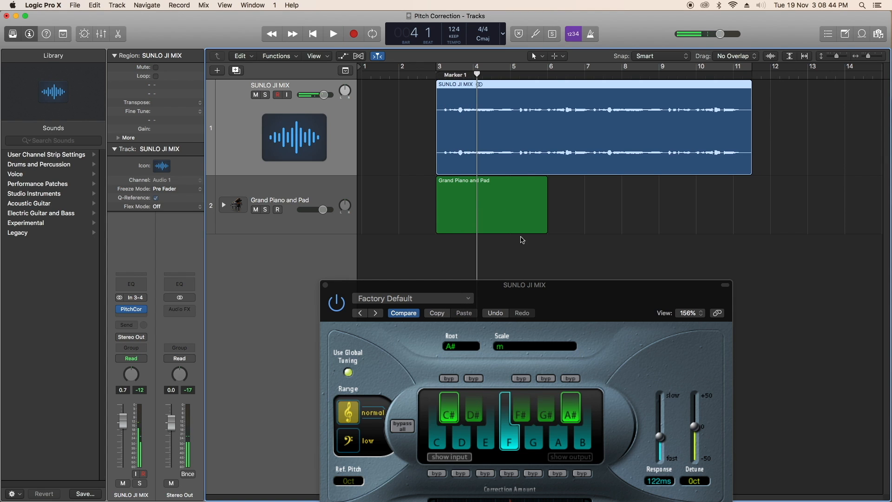
click(438, 76)
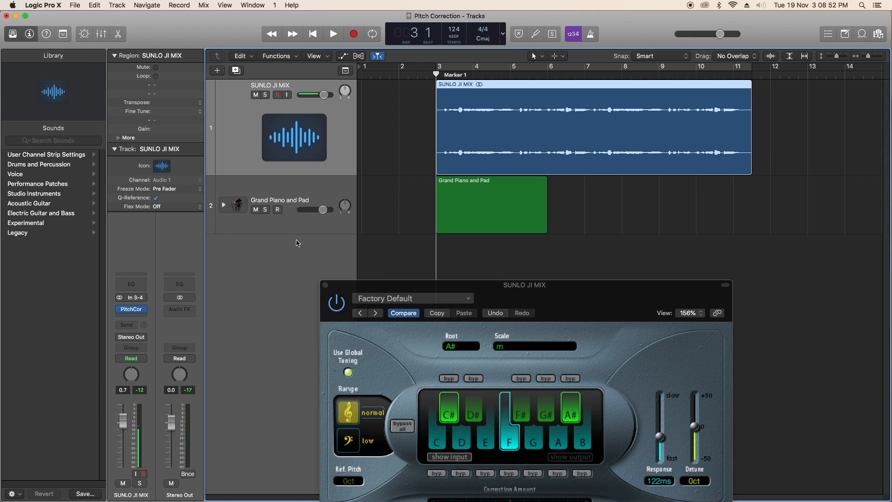
Close the Pitch Correction window and open the Grand Piano and Pad region in the Piano Roll editor
click(280, 192)
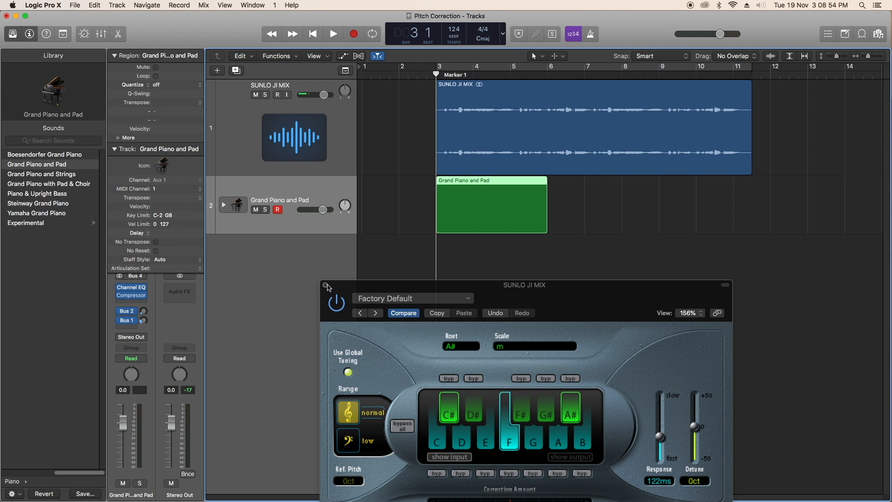
click(327, 285)
double_click(472, 207)
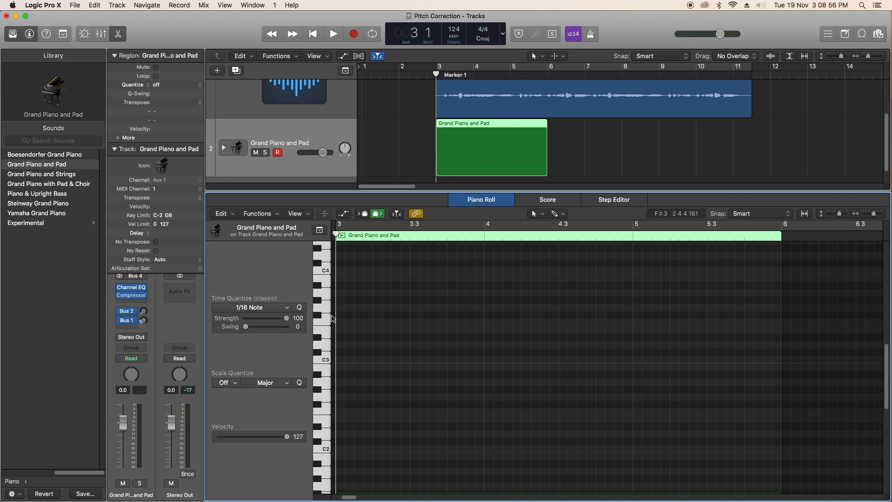
Audition the piano notes around C3 on the Piano Roll keyboard to check which notes belong to the vocal's scale
click(322, 366)
click(327, 358)
click(317, 375)
click(319, 378)
click(319, 378)
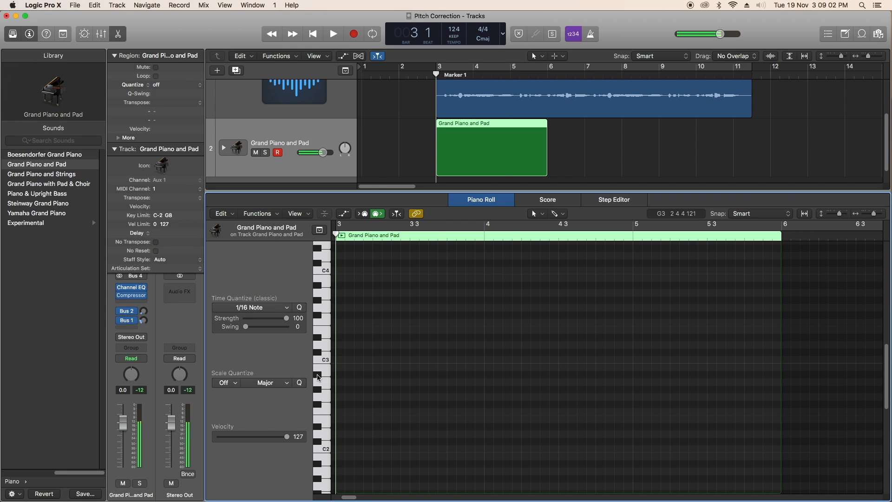
click(326, 363)
click(327, 363)
click(328, 361)
click(324, 320)
Collapse the Piano Roll editor, select the SUNLO JI MIX track and reopen its Pitch Correction plug-in
drag(487, 190, 545, 495)
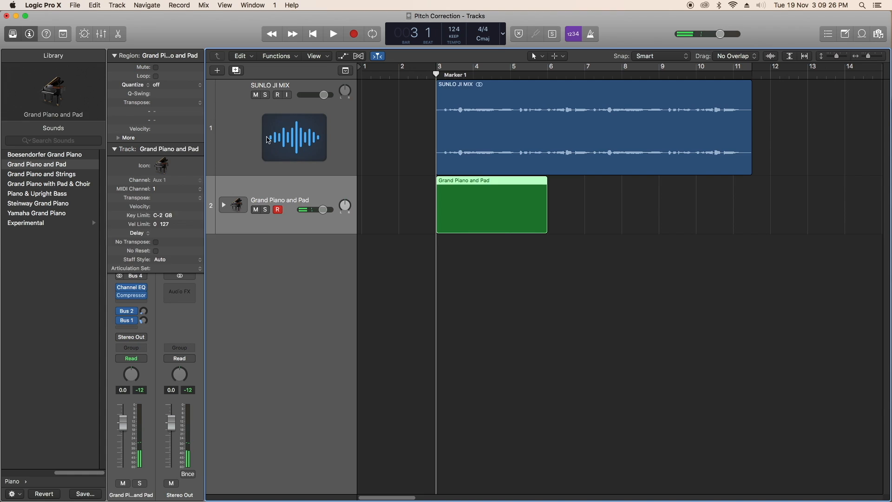
click(236, 143)
click(138, 312)
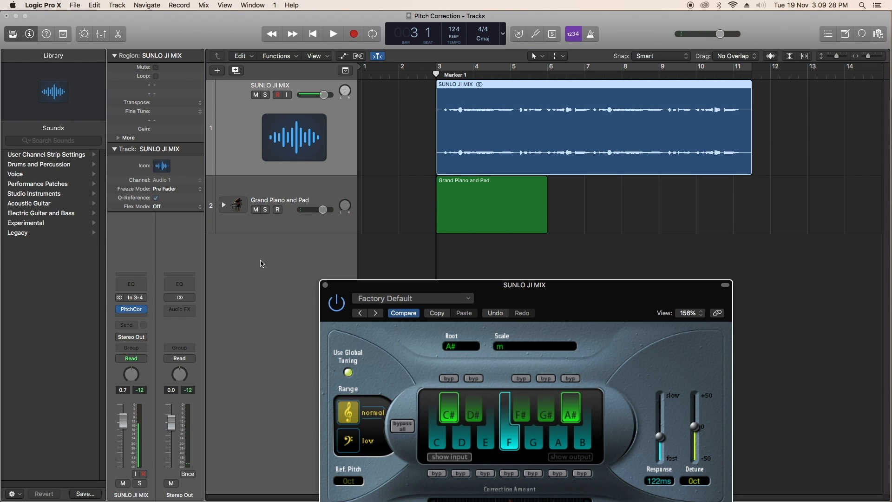
Build a user scale by enabling the C and D# notes on the Pitch Correction keyboard, keeping C#, F and A# active
drag(661, 296, 584, 165)
click(494, 280)
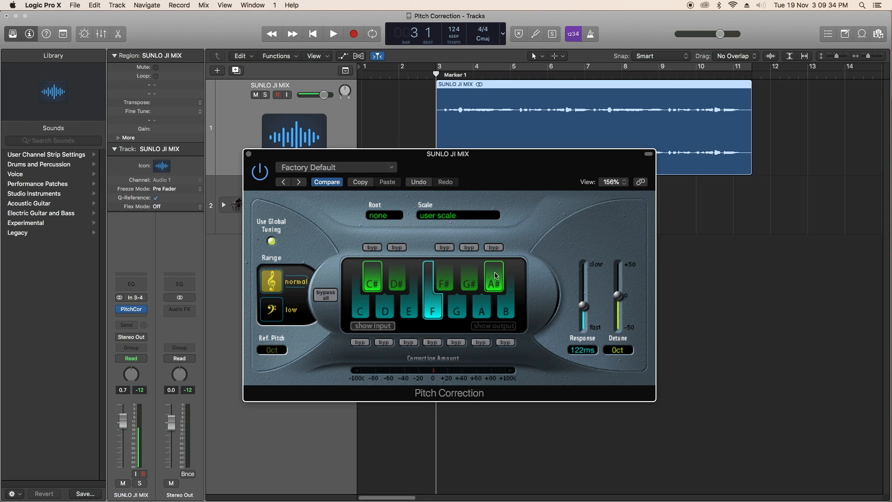
click(363, 309)
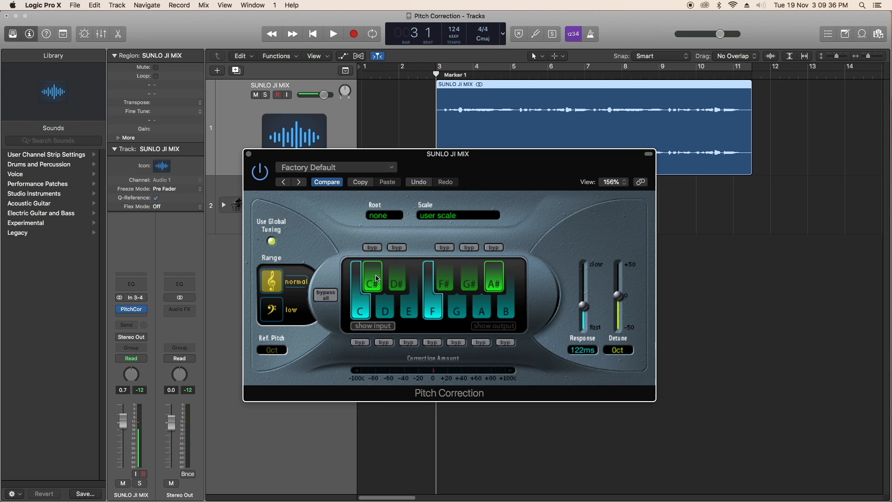
click(399, 276)
click(399, 279)
click(400, 275)
click(399, 272)
click(399, 273)
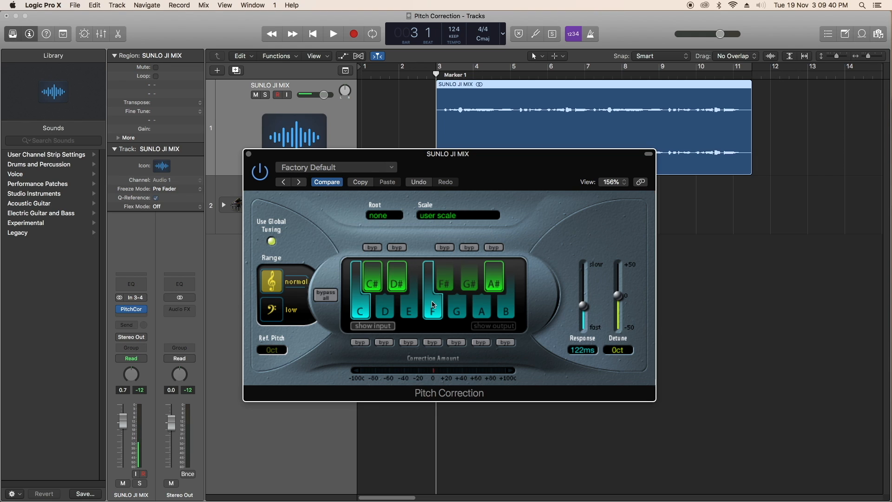
Play the corrected vocal from bar 3 into bar 6, stop playback, and place the playhead at bar 5, beat 2
drag(510, 165, 543, 195)
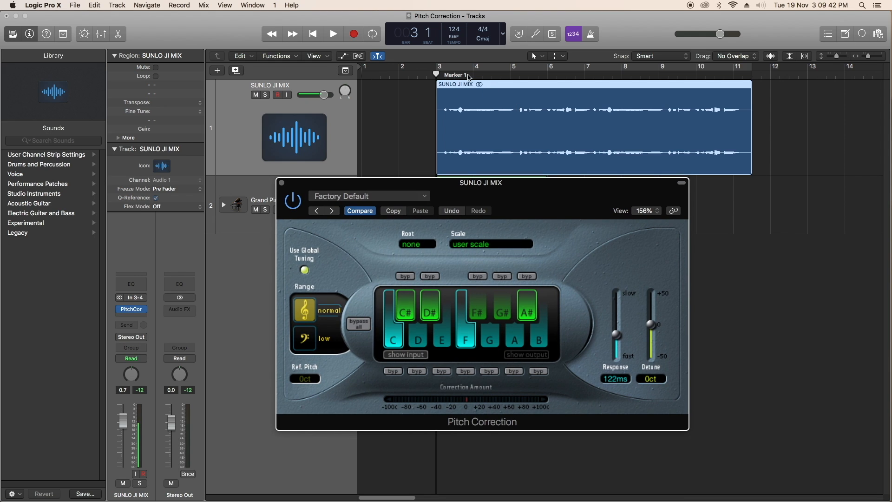
key(space)
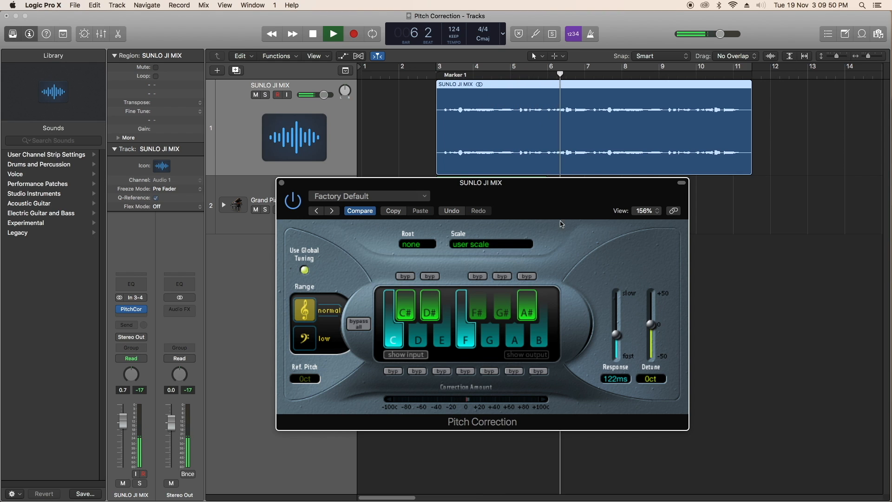
key(space)
click(541, 75)
drag(541, 75, 524, 155)
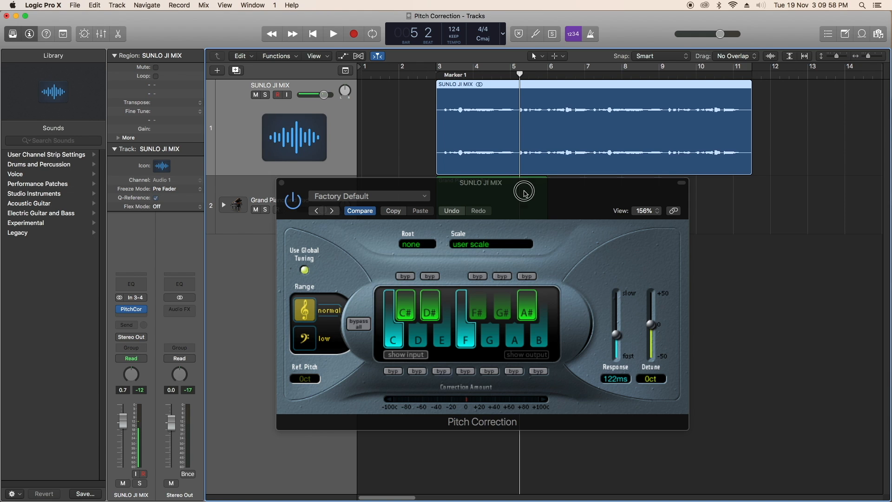
Move the Pitch Correction window lower, select the piano track and open the Grand Piano and Pad region in the Piano Roll
drag(525, 198, 609, 244)
key(Down)
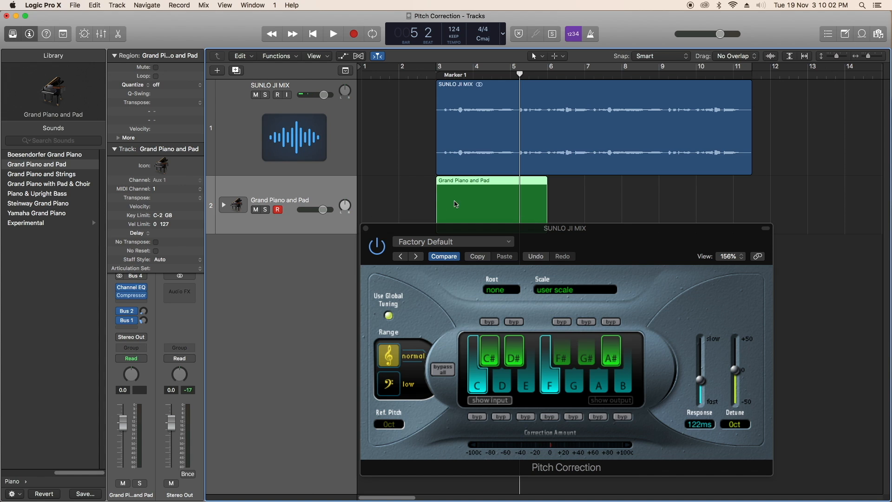
double_click(455, 204)
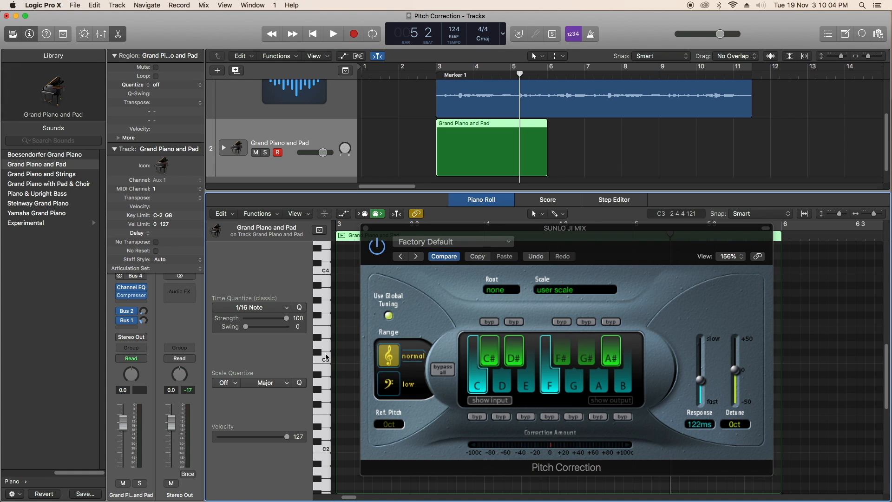
Audition the A# and G# black keys below C3 on the Piano Roll keyboard
click(316, 373)
click(317, 388)
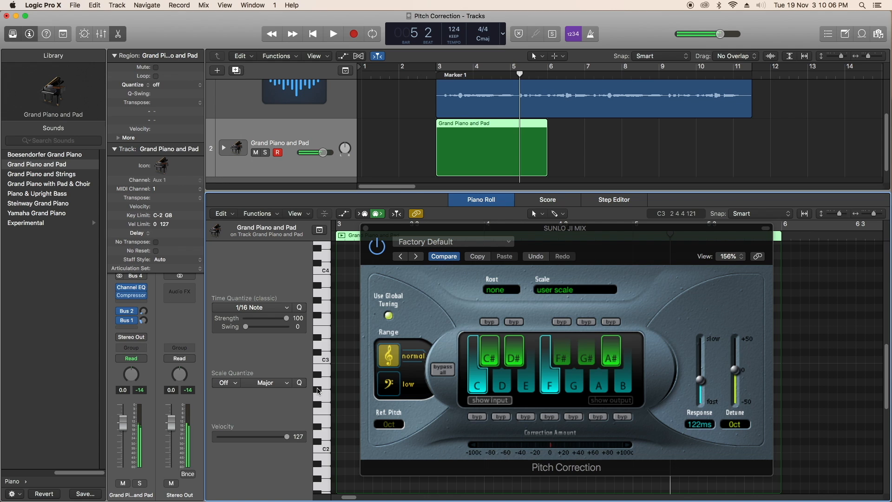
click(318, 391)
click(319, 392)
click(319, 392)
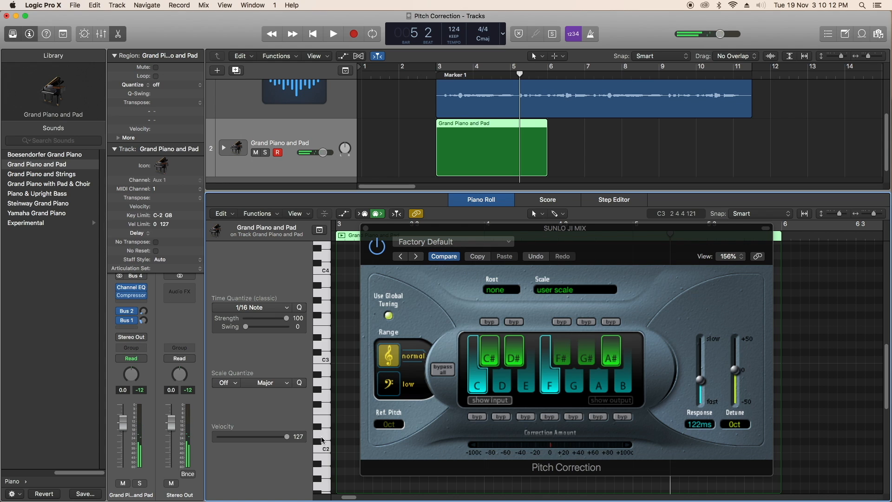
click(318, 389)
click(317, 390)
Close the plug-in window and the Piano Roll editor, and select the SUNLO JI MIX track
click(366, 229)
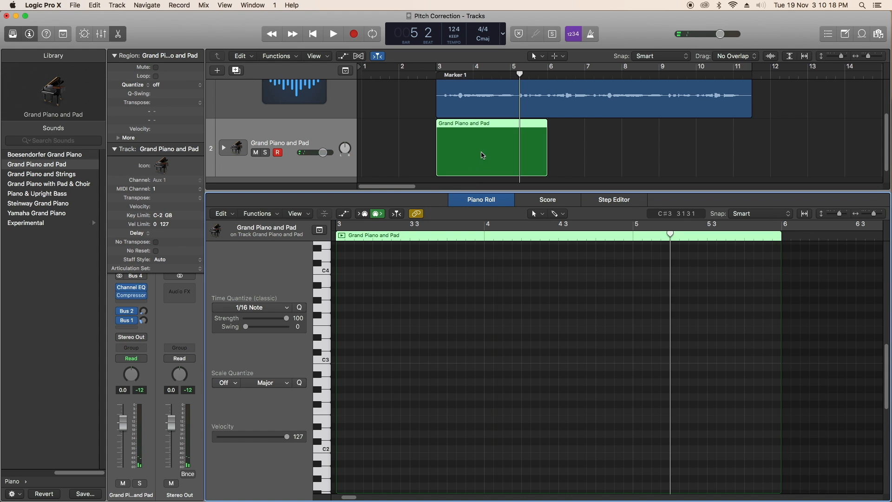
double_click(482, 155)
click(244, 126)
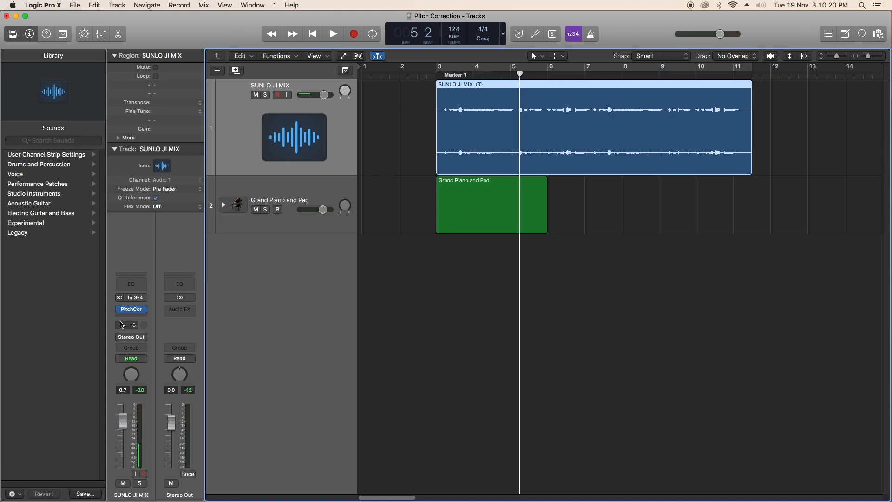
Reopen the Pitch Correction plug-in on SUNLO JI MIX and enable the G# note in the user scale
click(132, 309)
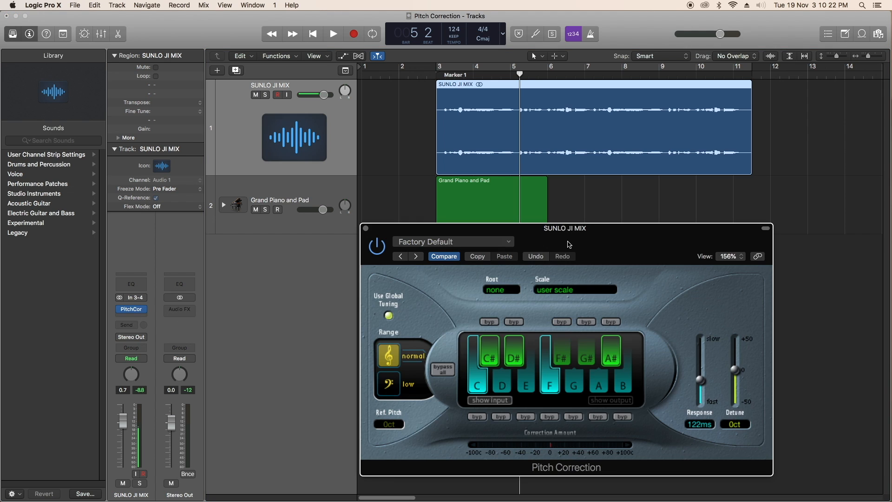
click(500, 287)
drag(537, 179, 549, 194)
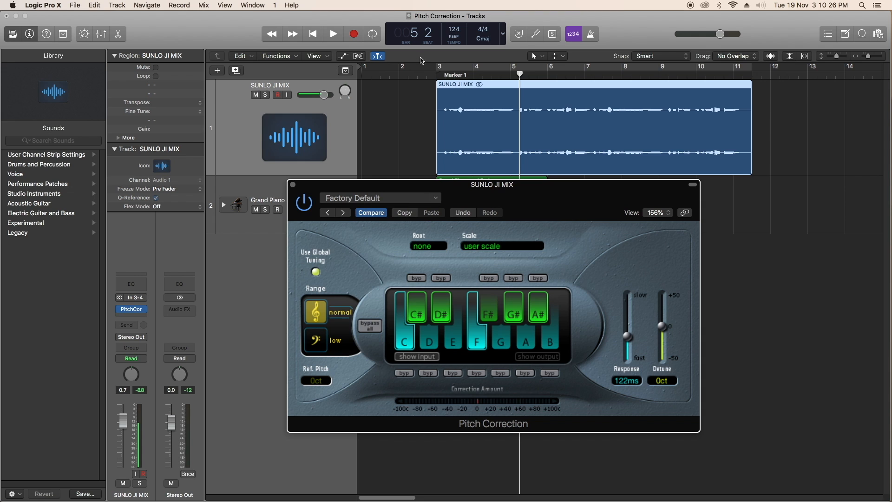
Turn on the cycle range over the vocal region, set the playhead to bar 3, and play the corrected vocal through to bar 11
click(443, 69)
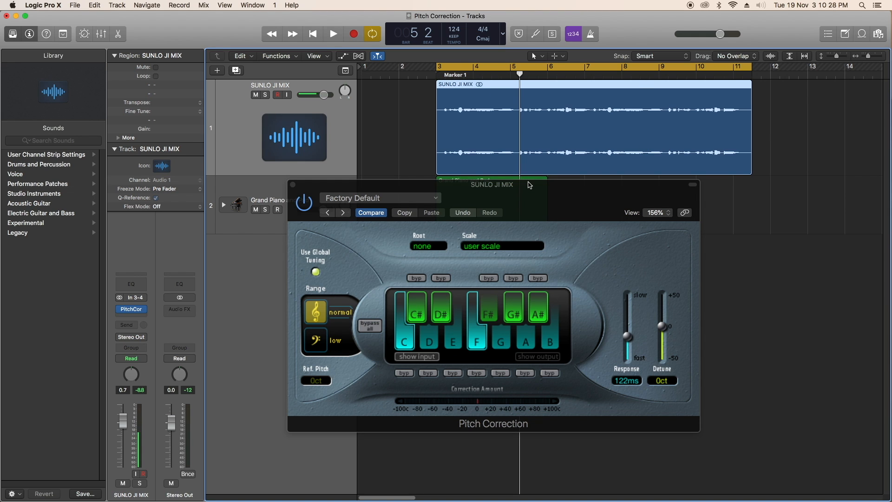
drag(527, 181, 560, 228)
drag(472, 75, 436, 86)
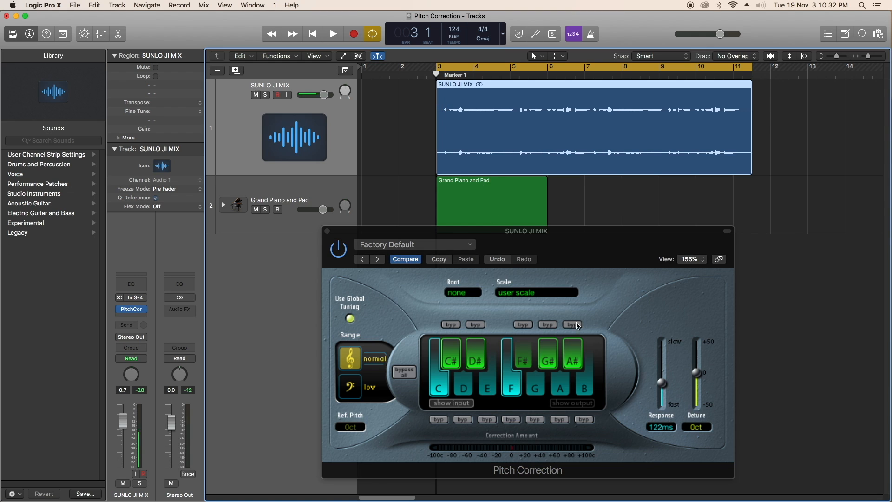
key(space)
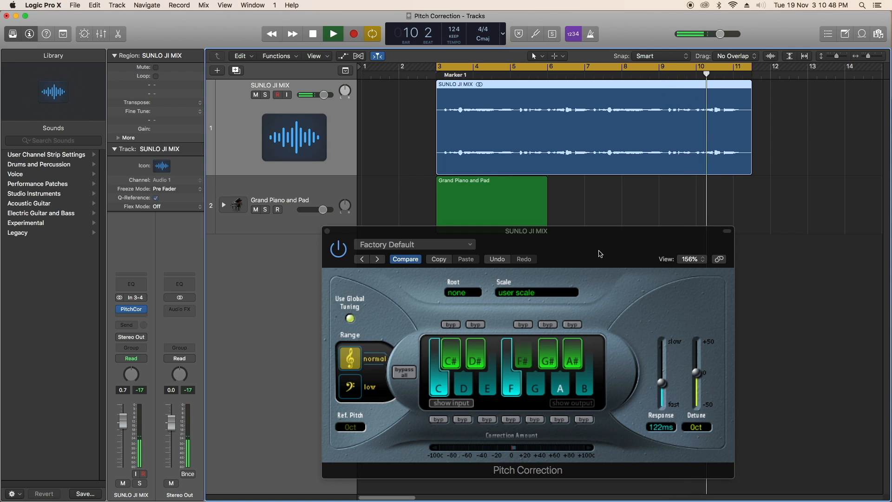
key(space)
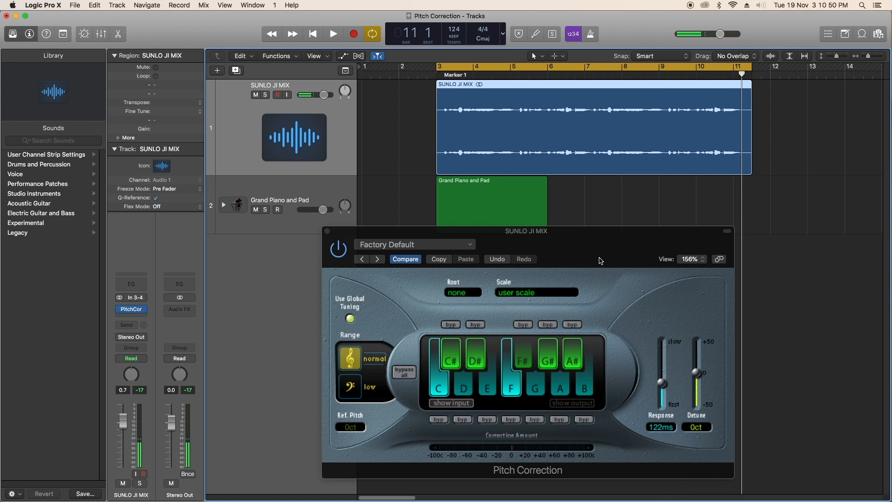
Move the Pitch Correction window slightly, select the SUNLO JI MIX track and play the corrected vocal up to bar 5
drag(596, 255, 594, 250)
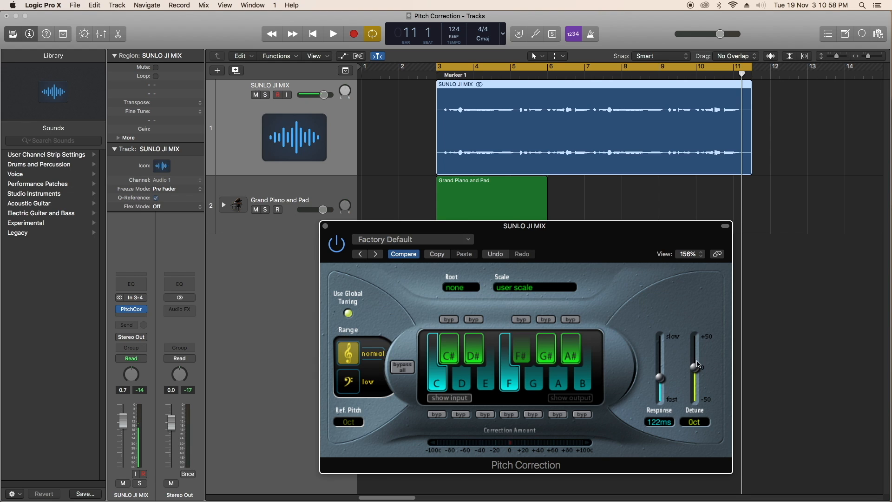
click(246, 133)
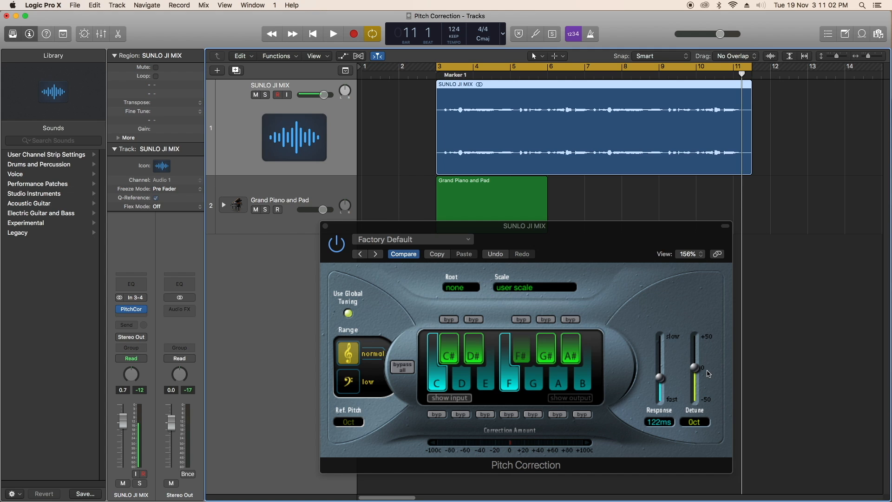
key(space)
mouse_move(695, 368)
mouse_down()
mouse_move(706, 338)
mouse_move(709, 401)
mouse_move(720, 368)
mouse_move(702, 372)
mouse_up()
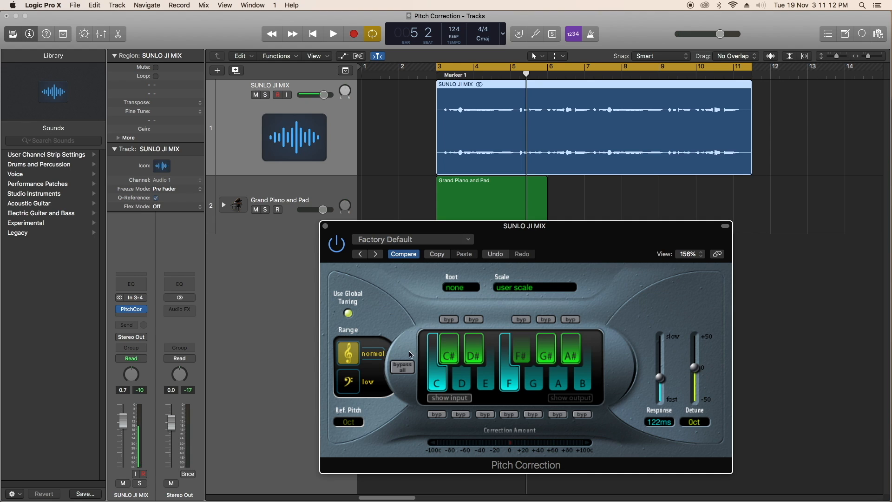
Toggle the Pitch Correction range between low and normal, ending on normal
click(363, 383)
click(348, 355)
click(350, 382)
click(348, 357)
Set the Pitch Correction response to 228 ms and keep SUNLO JI MIX as the selected track
drag(663, 378, 661, 370)
drag(628, 234, 634, 243)
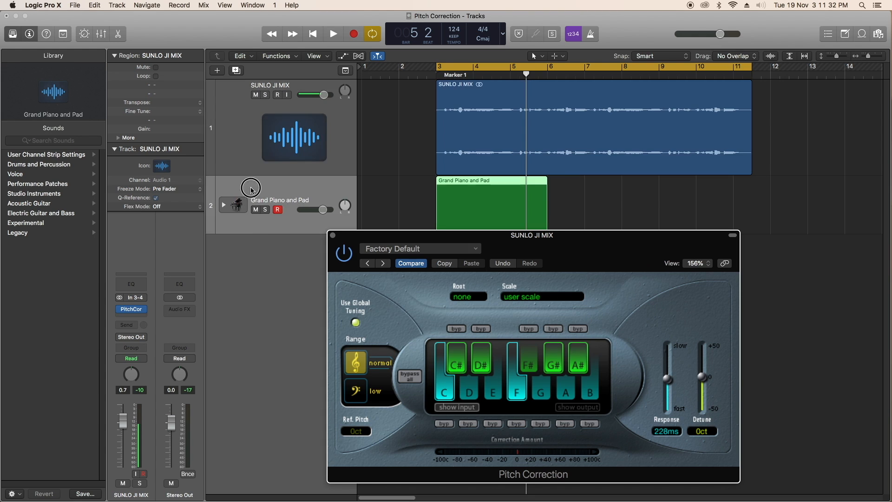
click(238, 200)
click(602, 348)
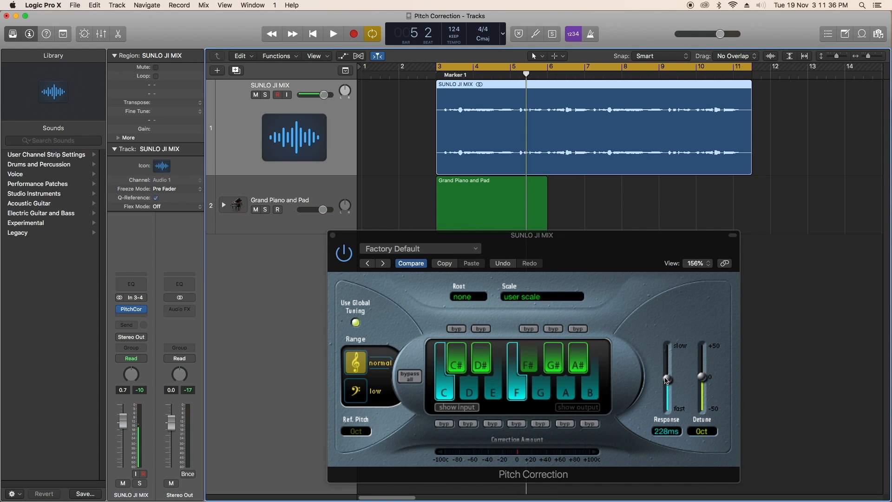
mouse_move(669, 380)
mouse_down()
mouse_move(673, 407)
mouse_move(670, 382)
mouse_up()
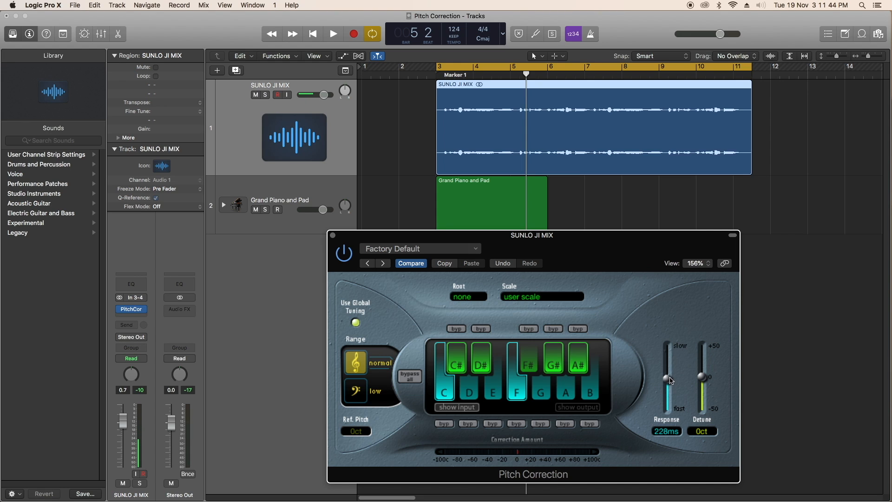
Play the vocal while setting the response to its fastest value, 0.00 ms, and stop at bar 7
key(space)
drag(669, 382, 668, 411)
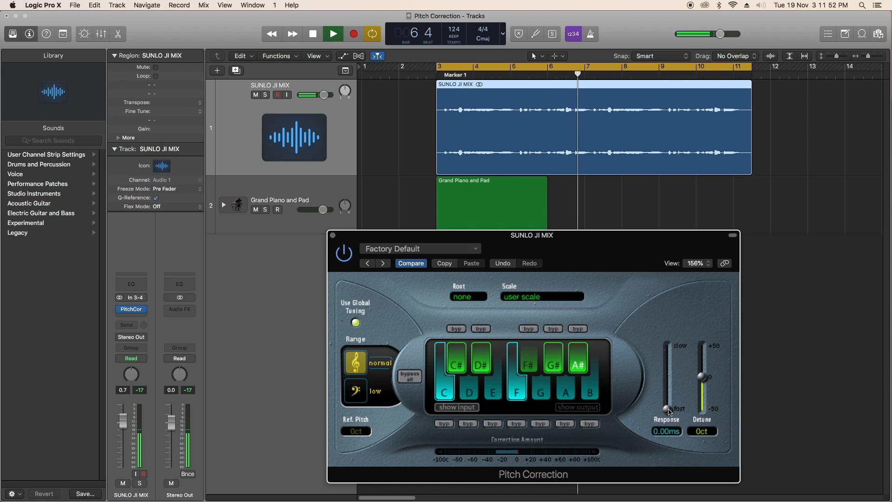
key(space)
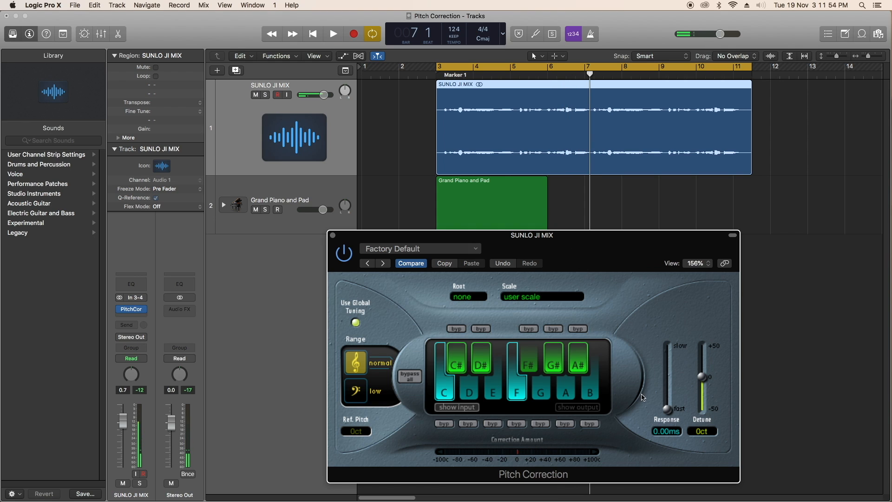
Set the Pitch Correction response to 122 ms and play the vocal from bar 3
drag(668, 415, 669, 392)
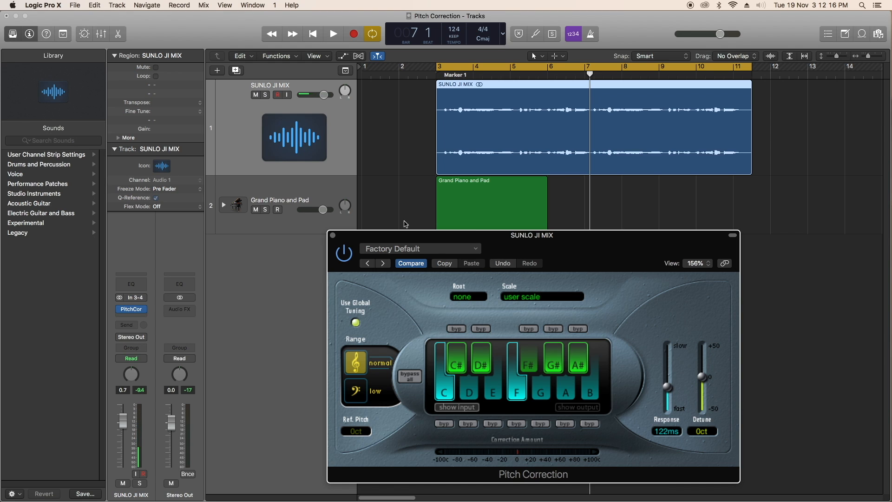
key(space)
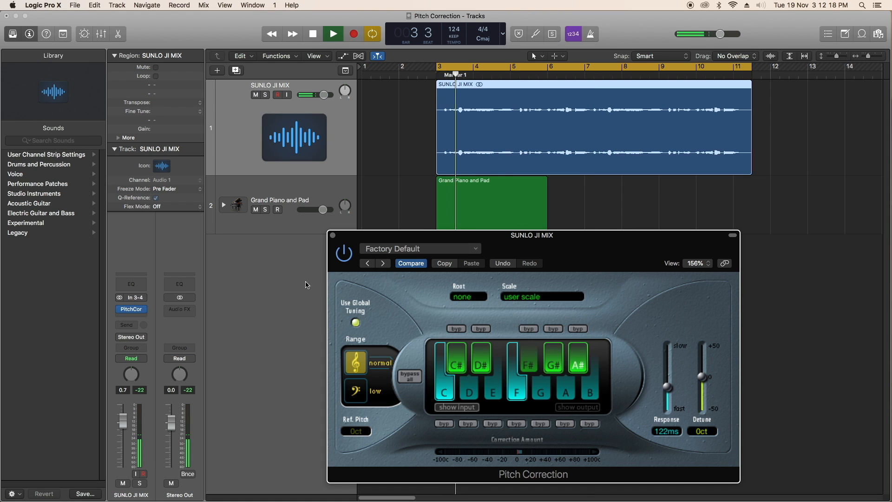
Close the Pitch Correction window, deselect the vocal region and stop playback at bar 11
click(333, 235)
click(633, 295)
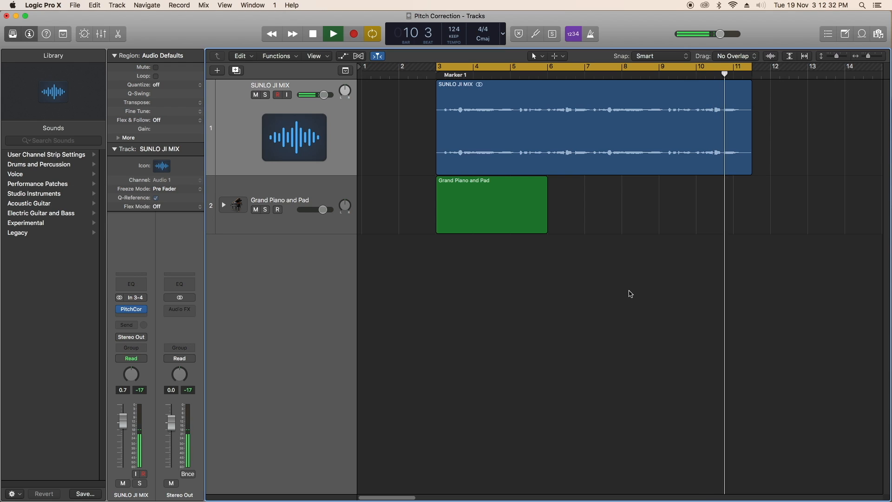
key(space)
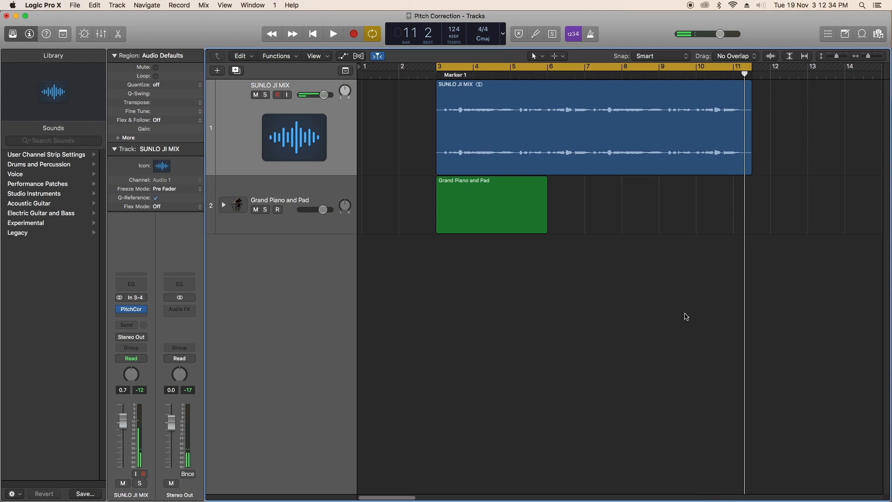